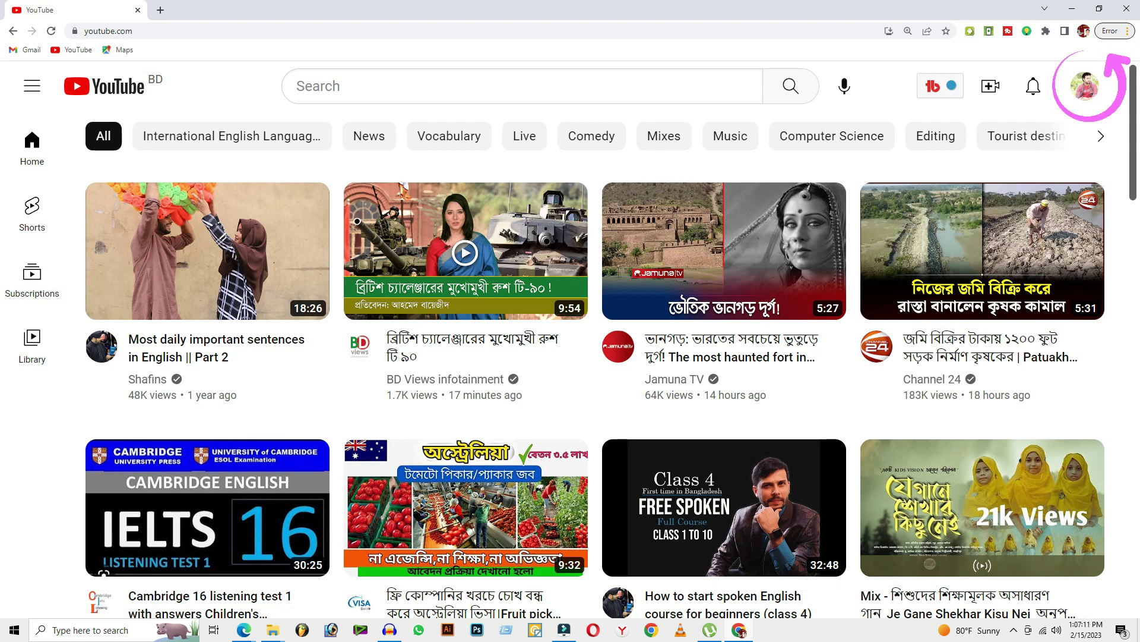
# - Open YouTube Studio from the account and set the channel's default currency to USD — US Dollar in the general settings
pyautogui.click(1085, 86)
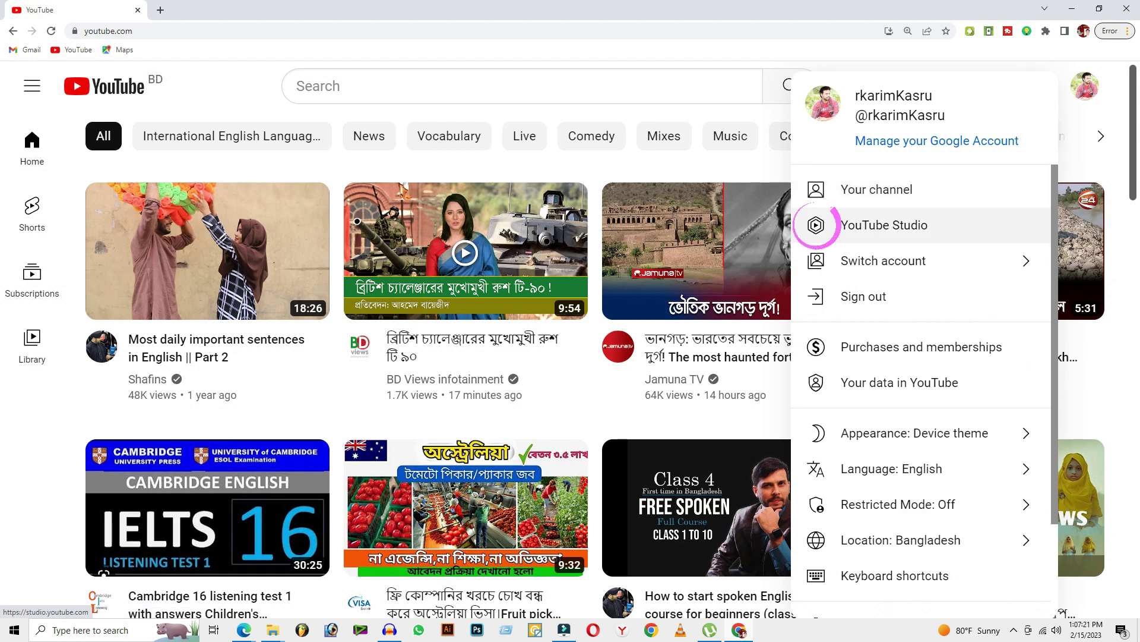
pyautogui.click(820, 224)
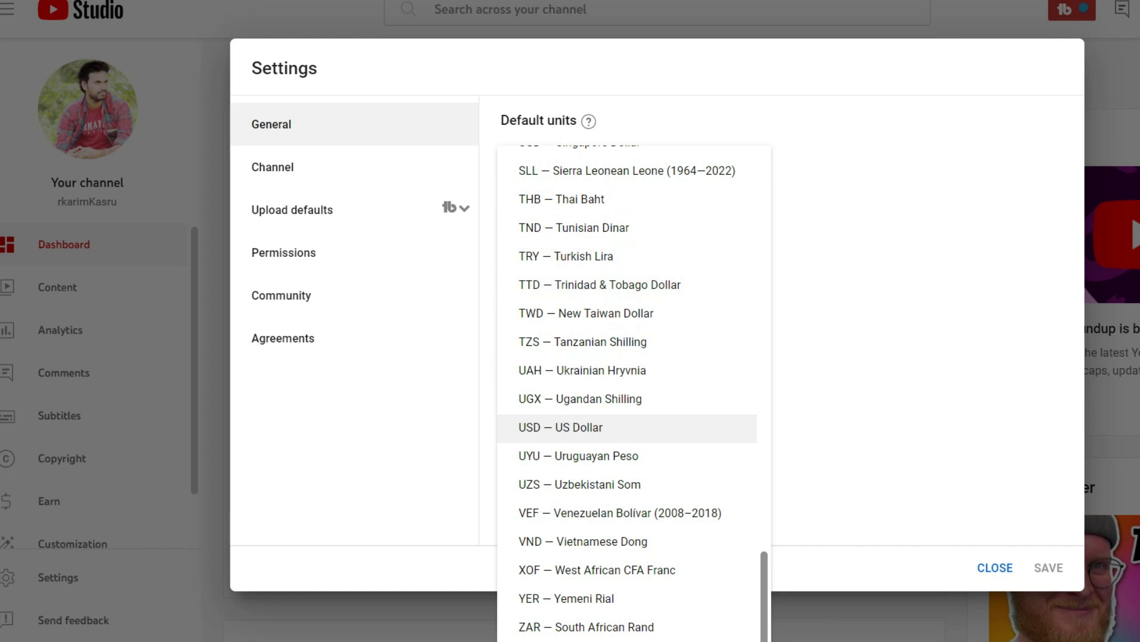
pyautogui.scroll(16, 630, 392)
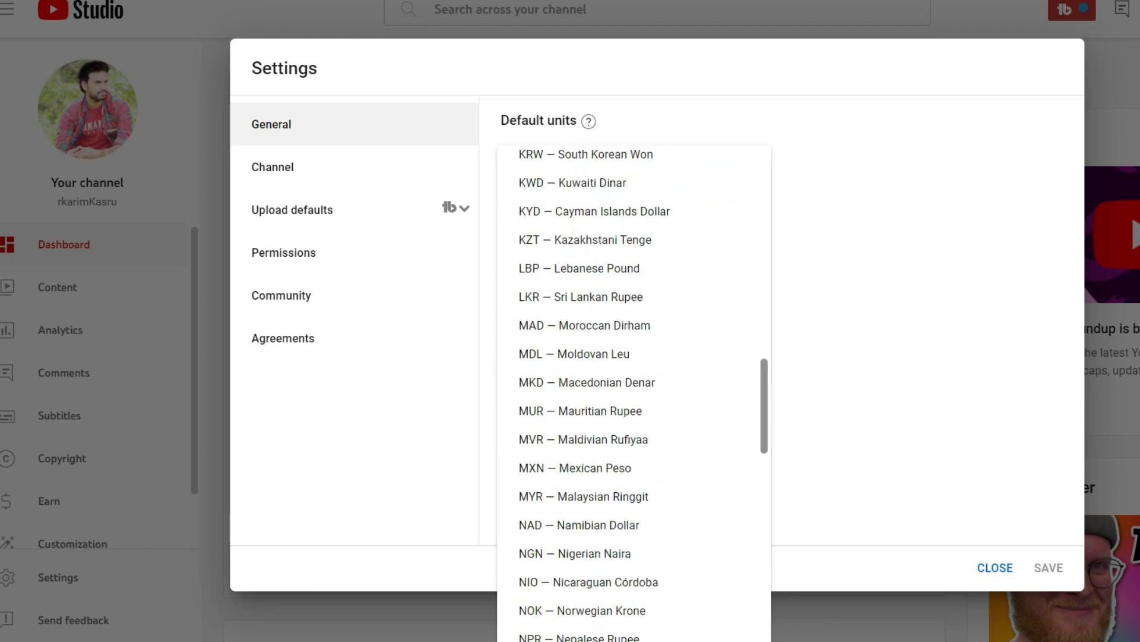
pyautogui.scroll(6, 630, 392)
pyautogui.scroll(3, 630, 392)
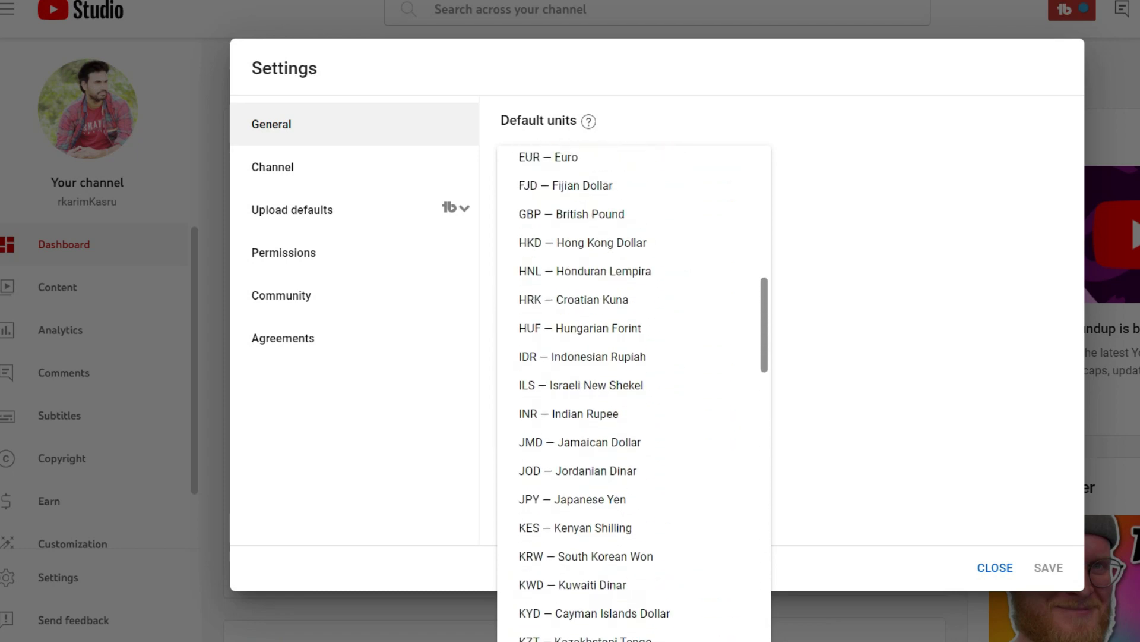
pyautogui.scroll(-10, 630, 392)
pyautogui.scroll(-10, 630, 392)
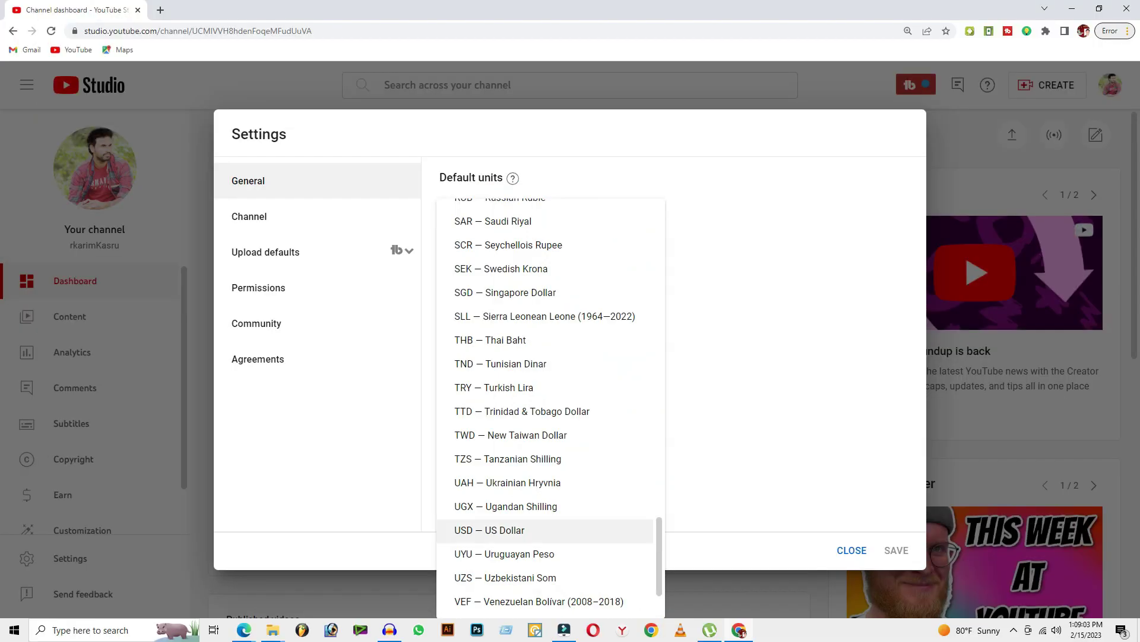
pyautogui.click(490, 530)
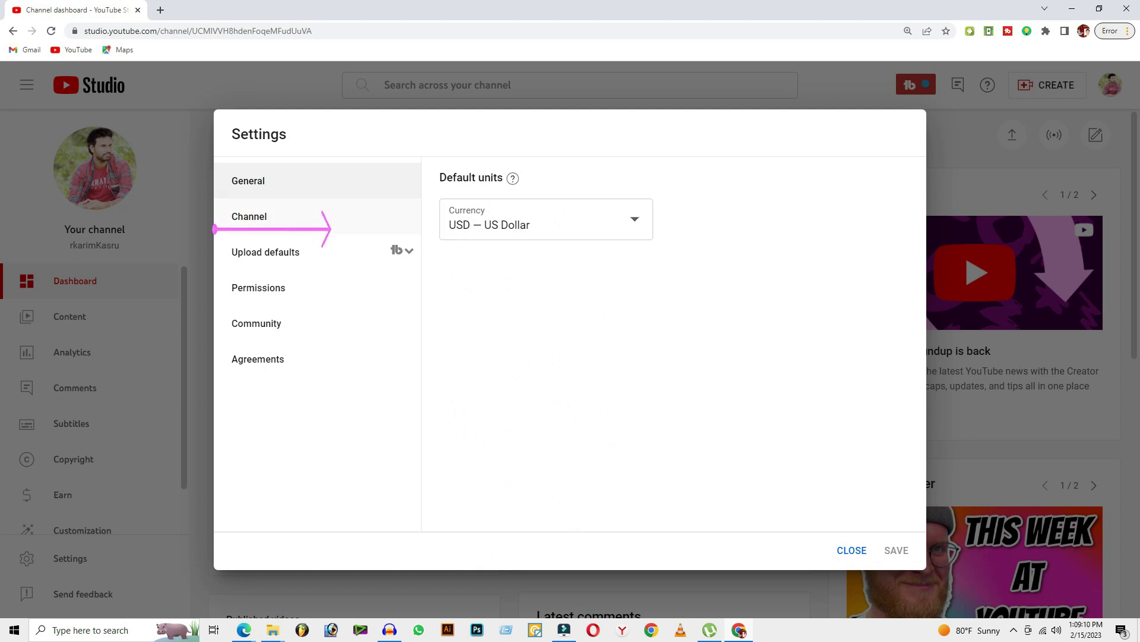
# - Look through the country of residence choices in the channel's basic info and leave the list without choosing another country
pyautogui.click(250, 216)
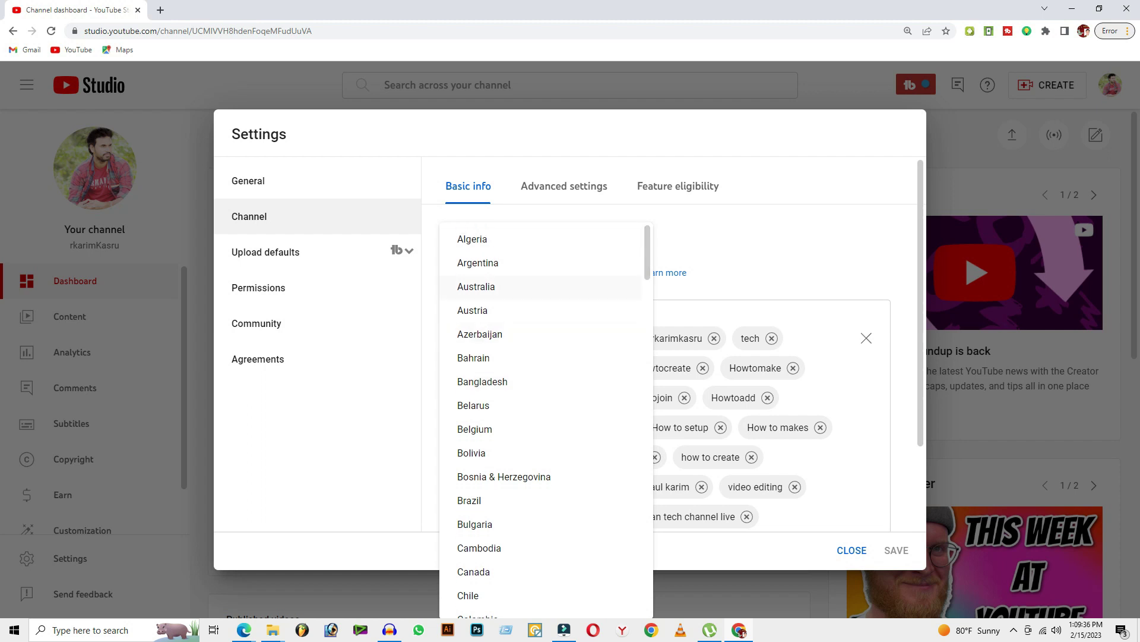
pyautogui.scroll(-2, 545, 419)
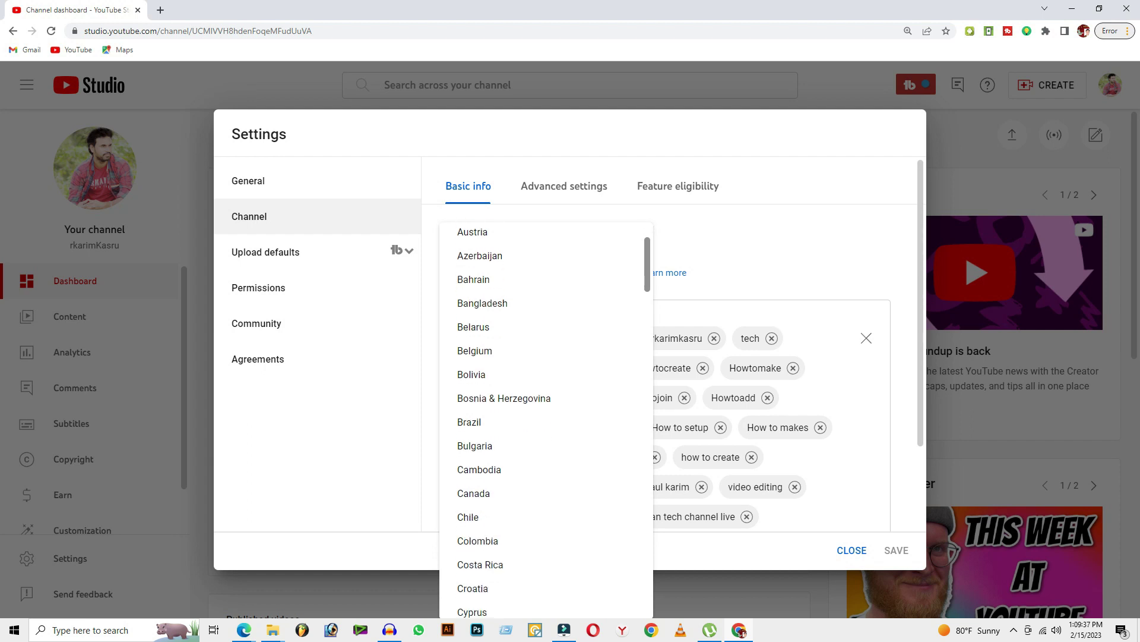
pyautogui.scroll(-8, 545, 419)
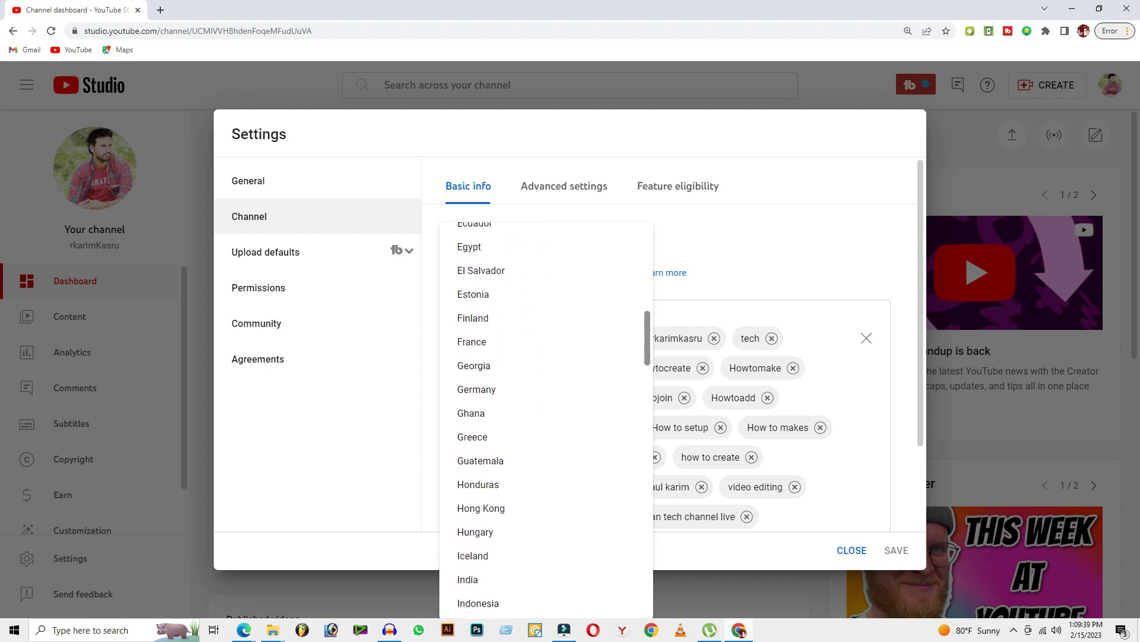
pyautogui.scroll(-4, 545, 416)
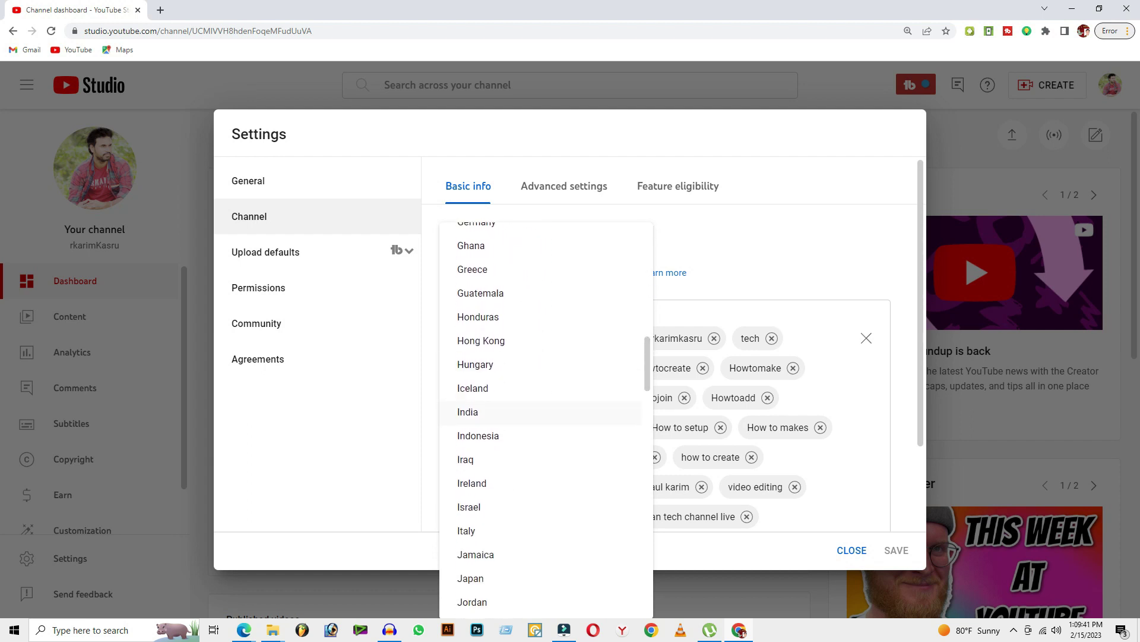
pyautogui.scroll(-5, 545, 364)
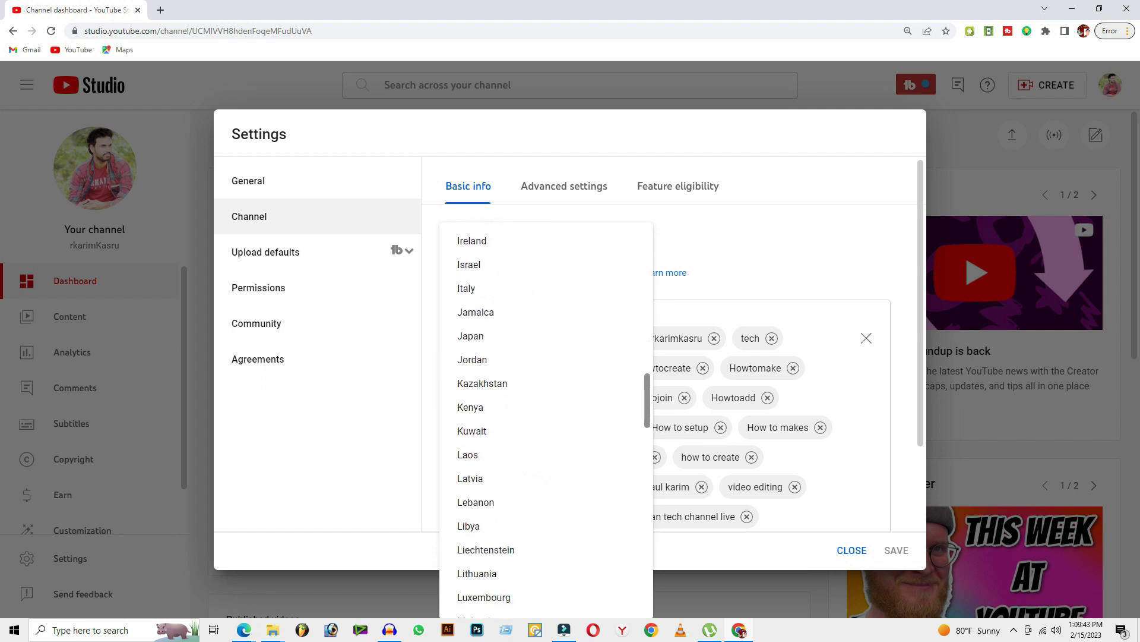
pyautogui.scroll(-5, 545, 418)
pyautogui.scroll(3, 546, 419)
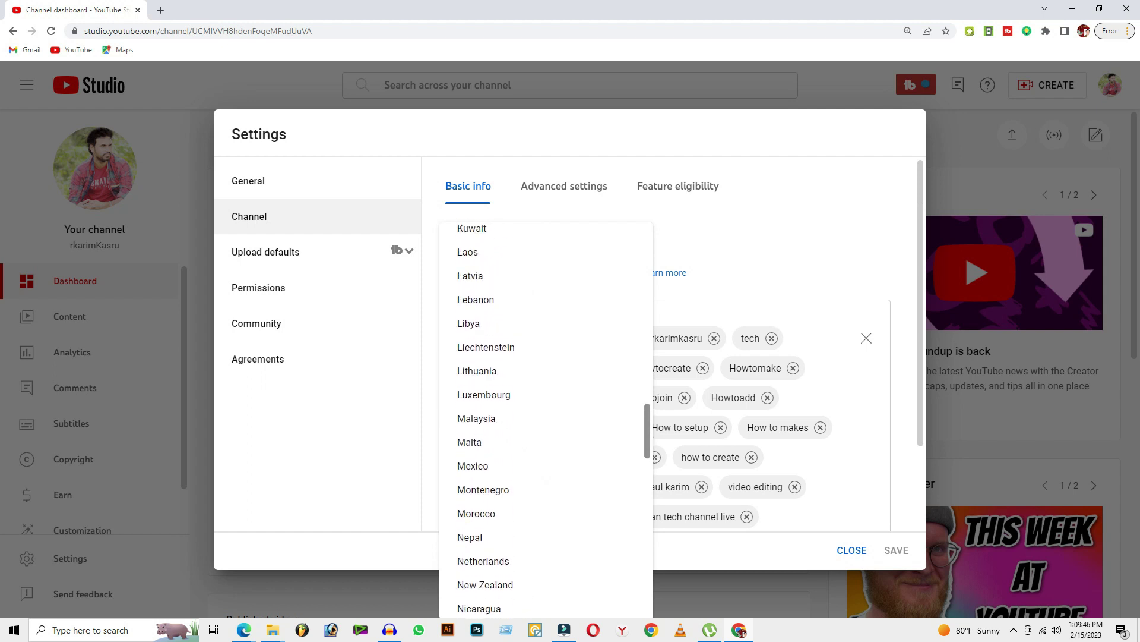
pyautogui.scroll(3, 546, 419)
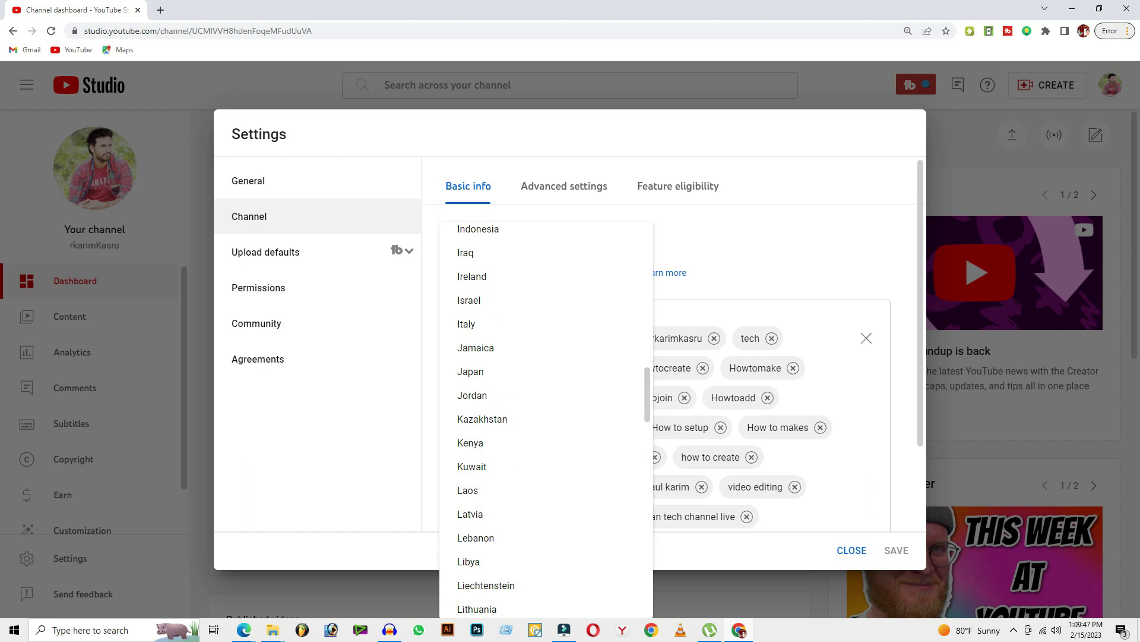
pyautogui.press('Escape')
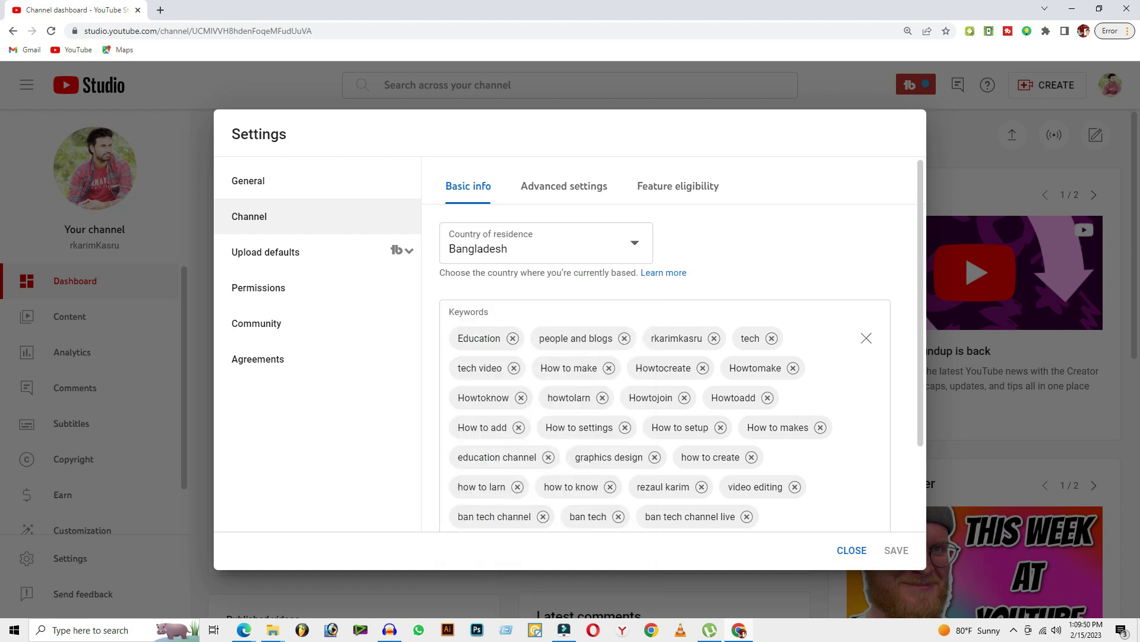
# - Review the full set of channel keywords in the channel's basic info
pyautogui.moveTo(414, 324); pyautogui.dragTo(516, 323)
pyautogui.scroll(-1, 671, 357)
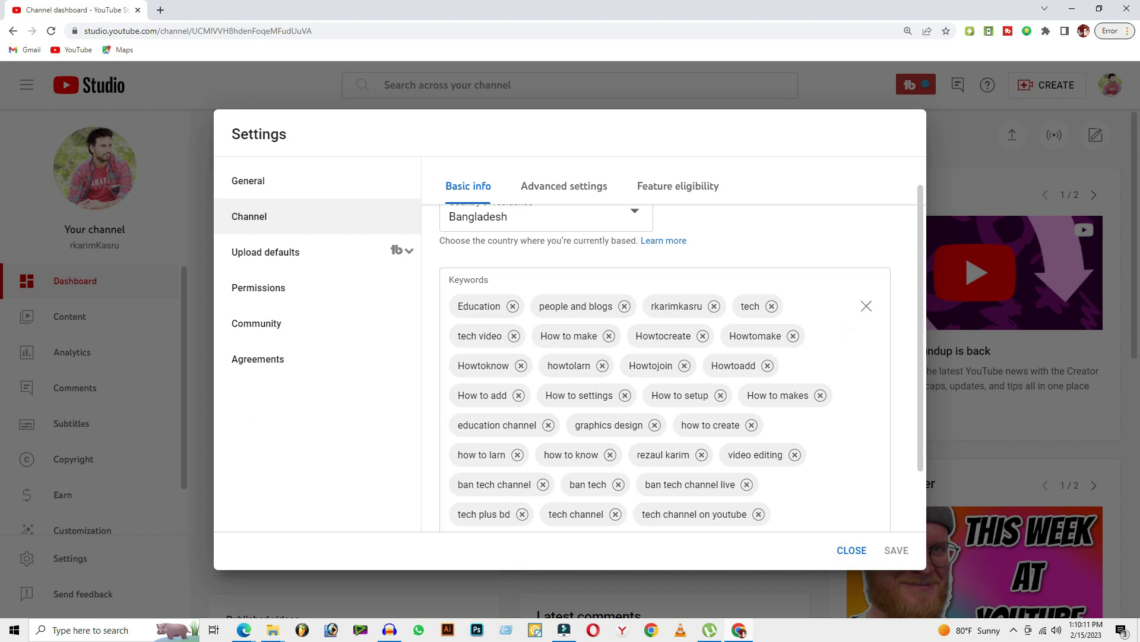
pyautogui.scroll(-2, 681, 357)
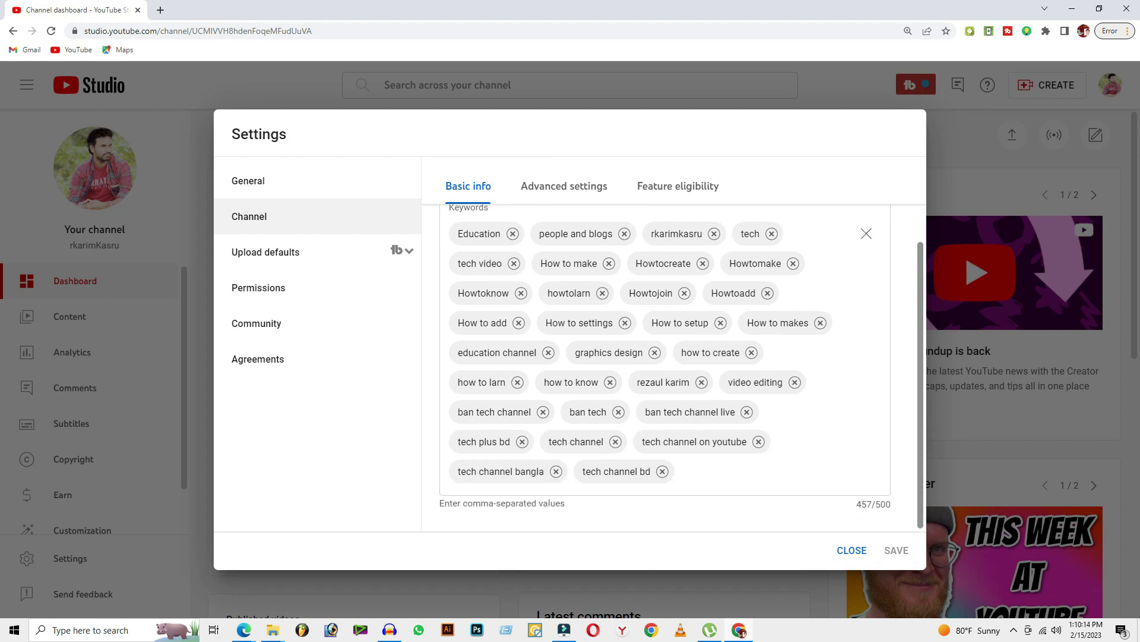
pyautogui.scroll(2, 681, 367)
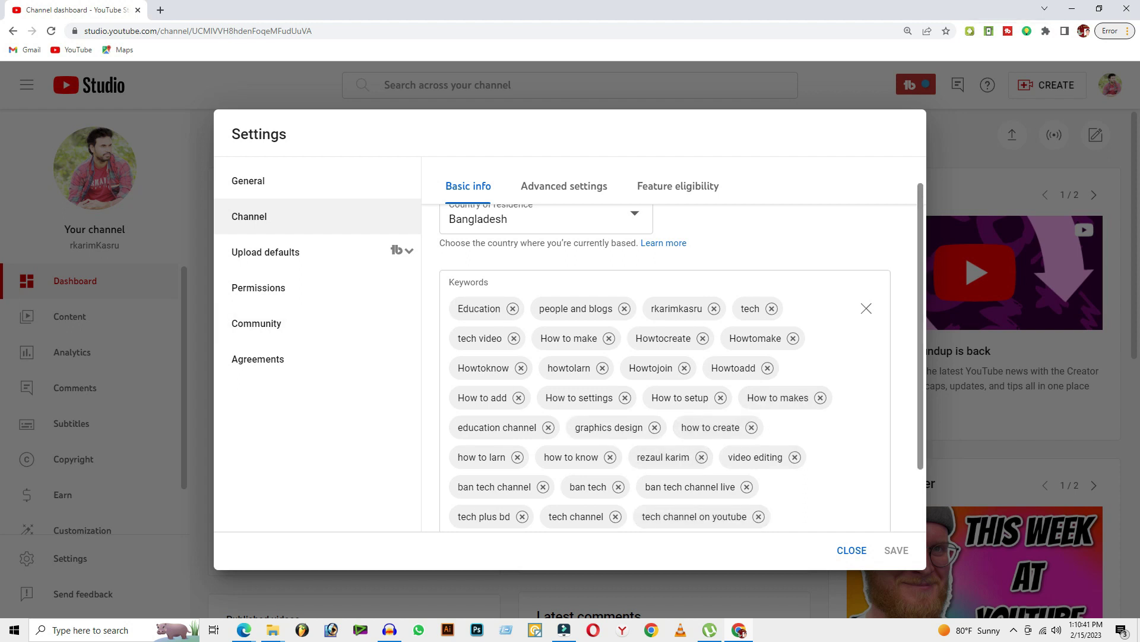
pyautogui.write('tech channel bangla, tech channel bd')
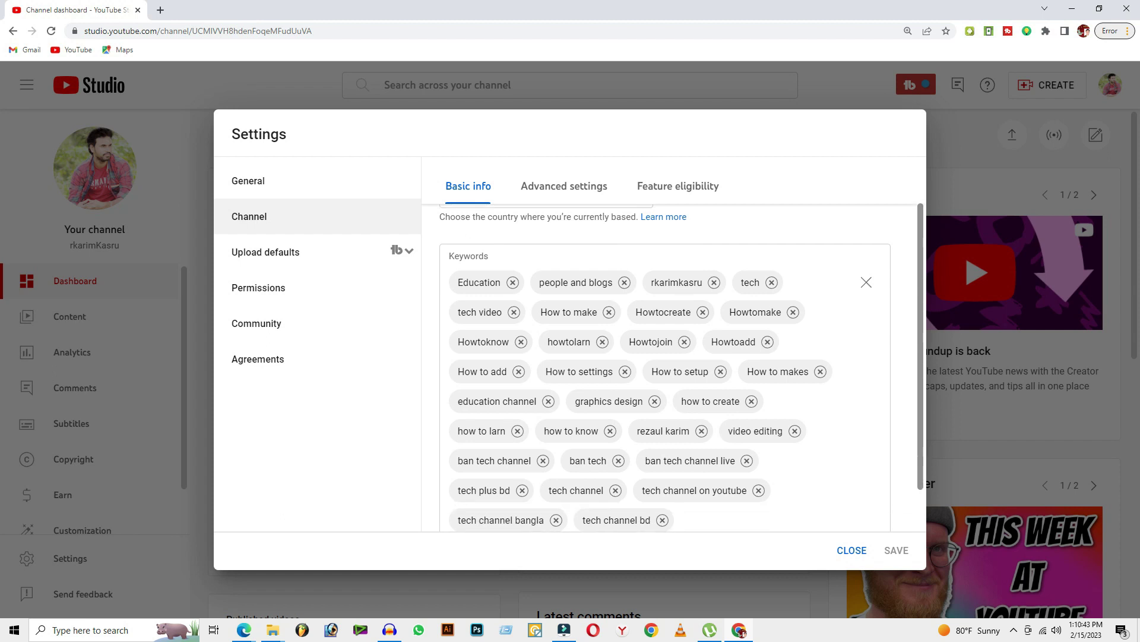
pyautogui.scroll(2, 671, 368)
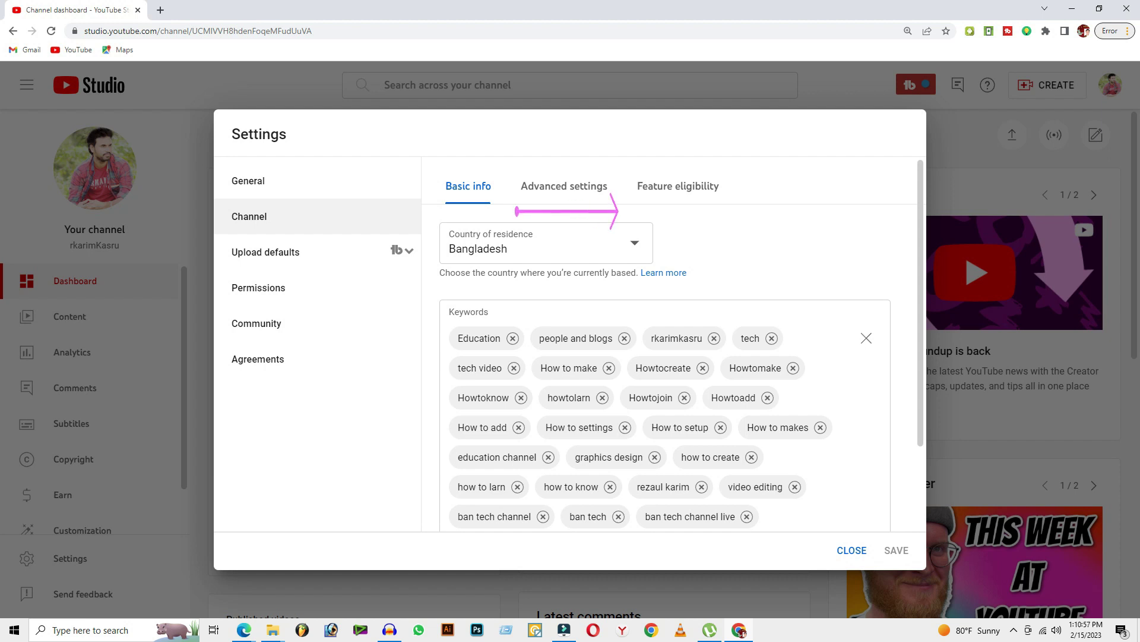
# - Review the channel's advanced audience settings and its feature eligibility, expanding and collapsing the Standard features entry
pyautogui.click(564, 186)
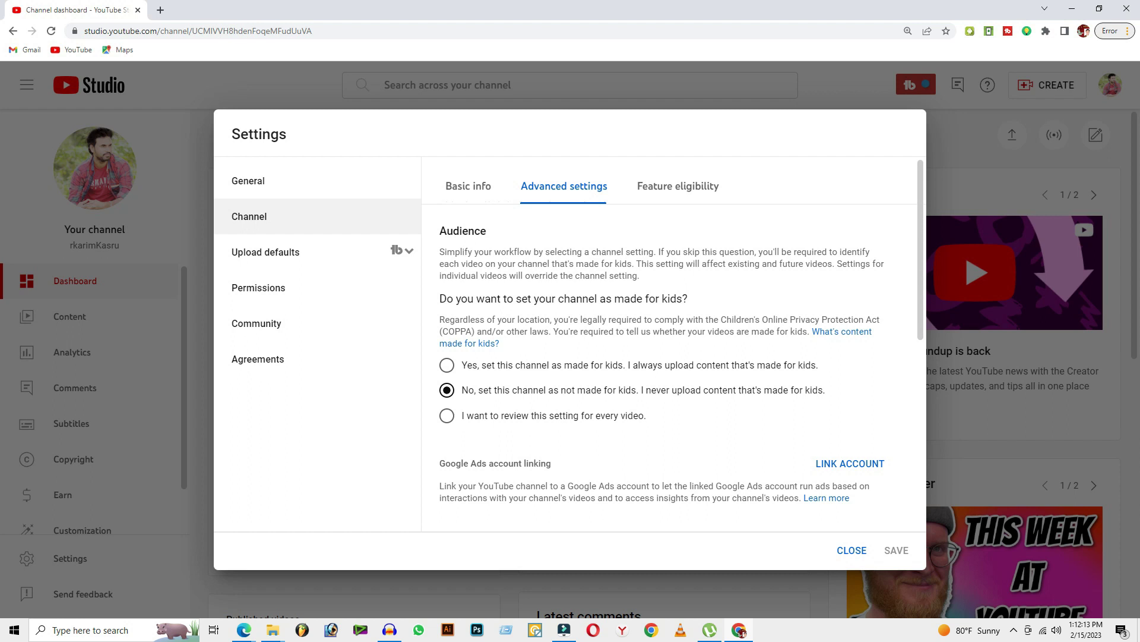
pyautogui.click(677, 186)
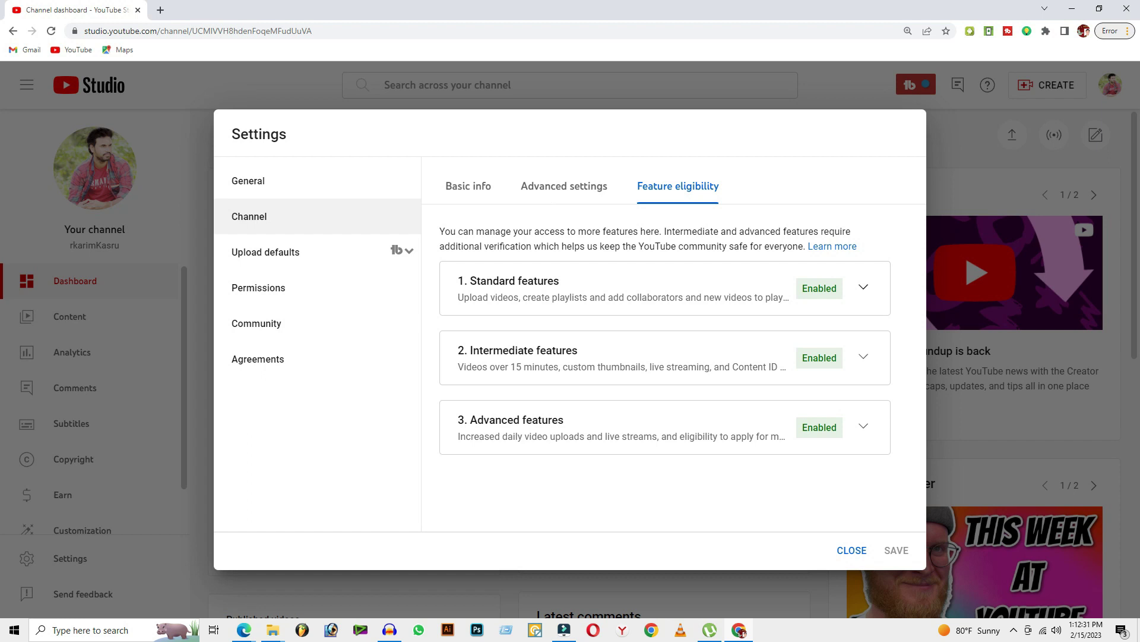
pyautogui.click(863, 286)
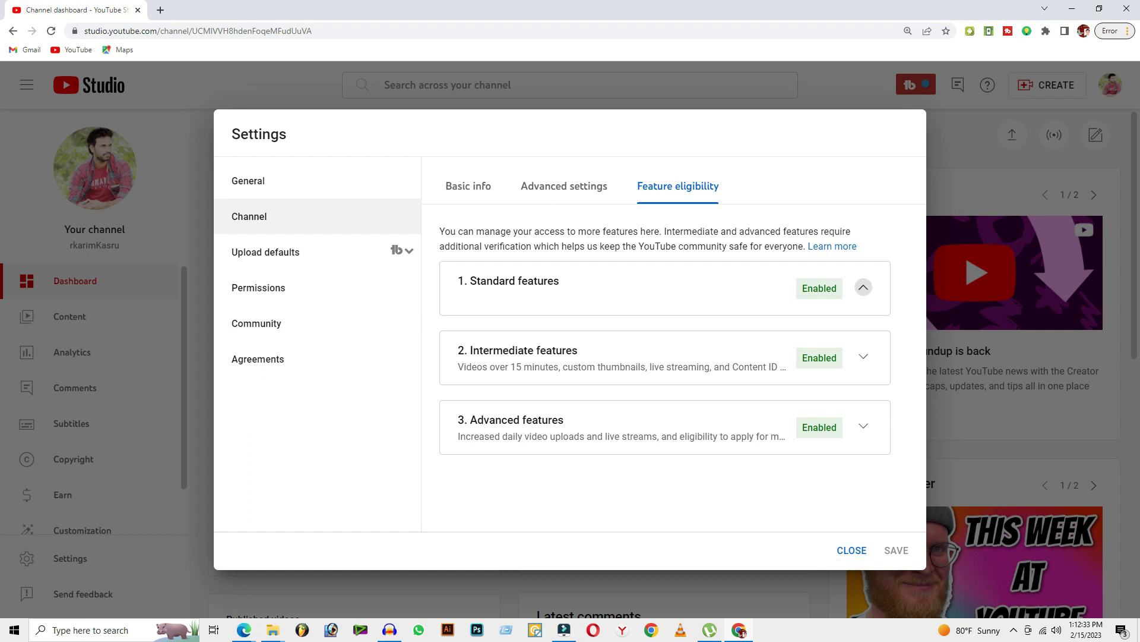
pyautogui.click(863, 287)
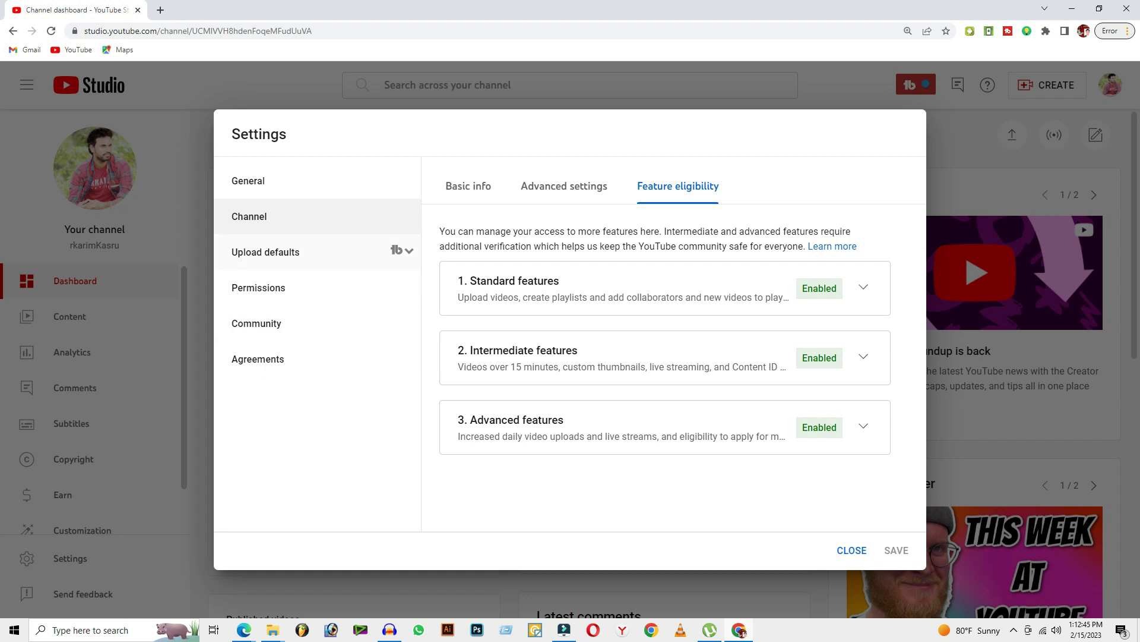
# - Open the basic info of the upload defaults and choose Unlisted as the default visibility
pyautogui.click(265, 252)
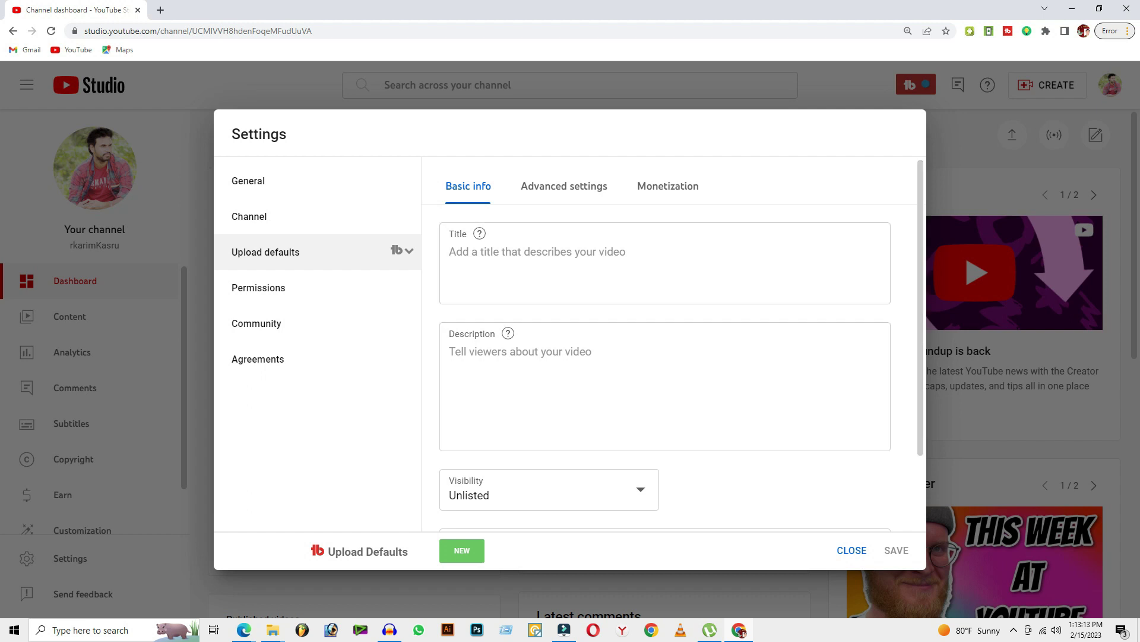
pyautogui.scroll(-2, 681, 363)
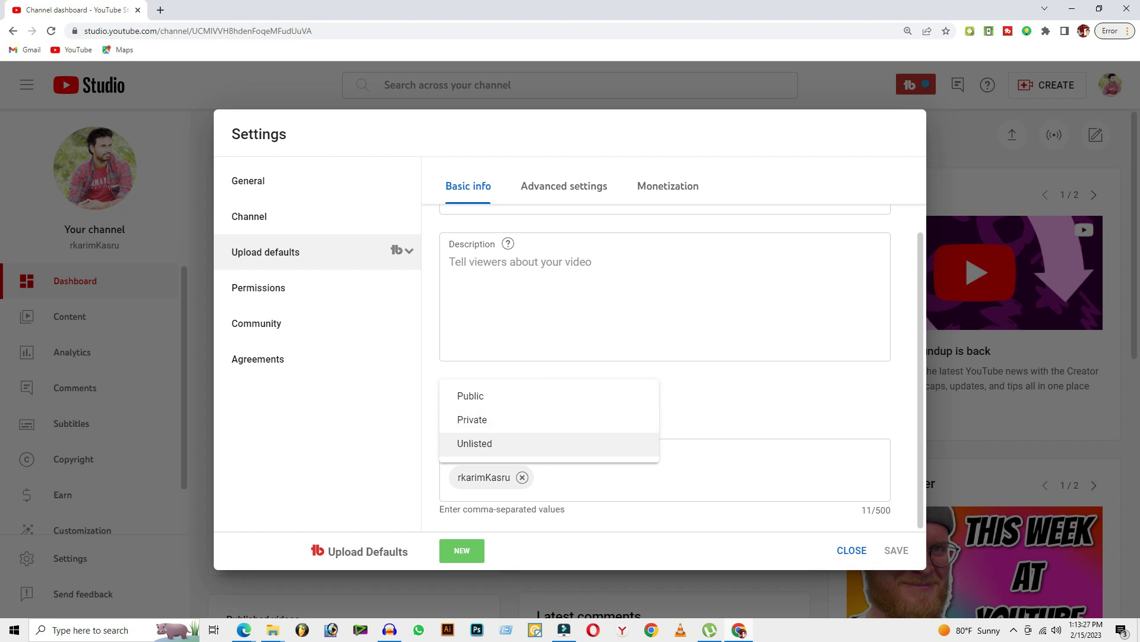
pyautogui.press('Return')
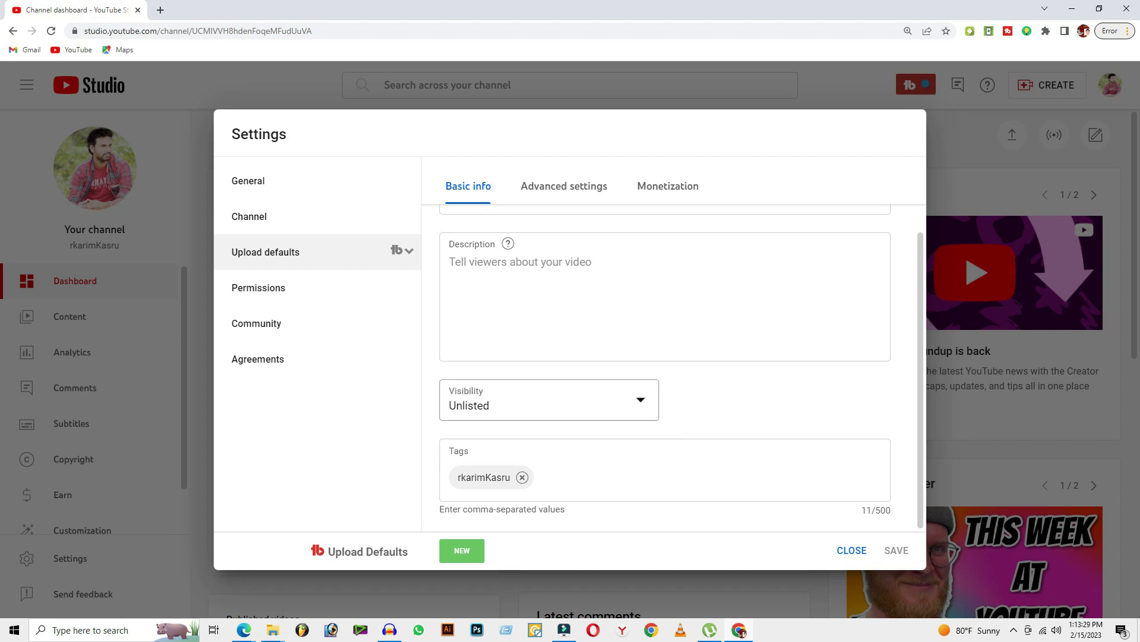
pyautogui.press('Tab')
pyautogui.click(505, 468)
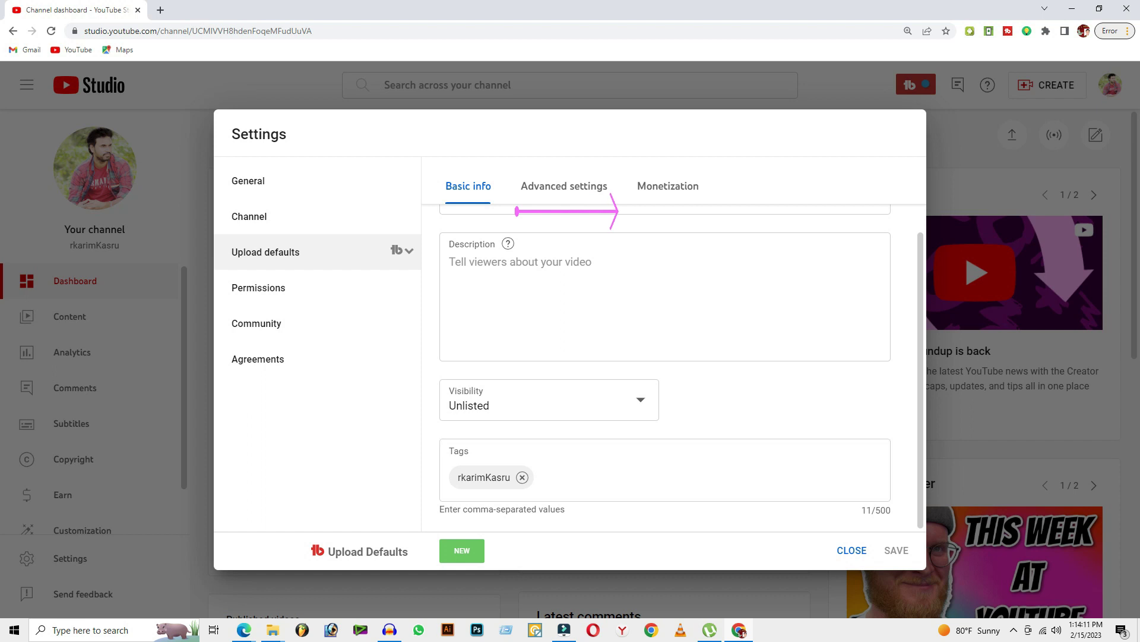
# - In the advanced upload defaults, choose Standard YouTube License as the license for new videos
pyautogui.click(563, 186)
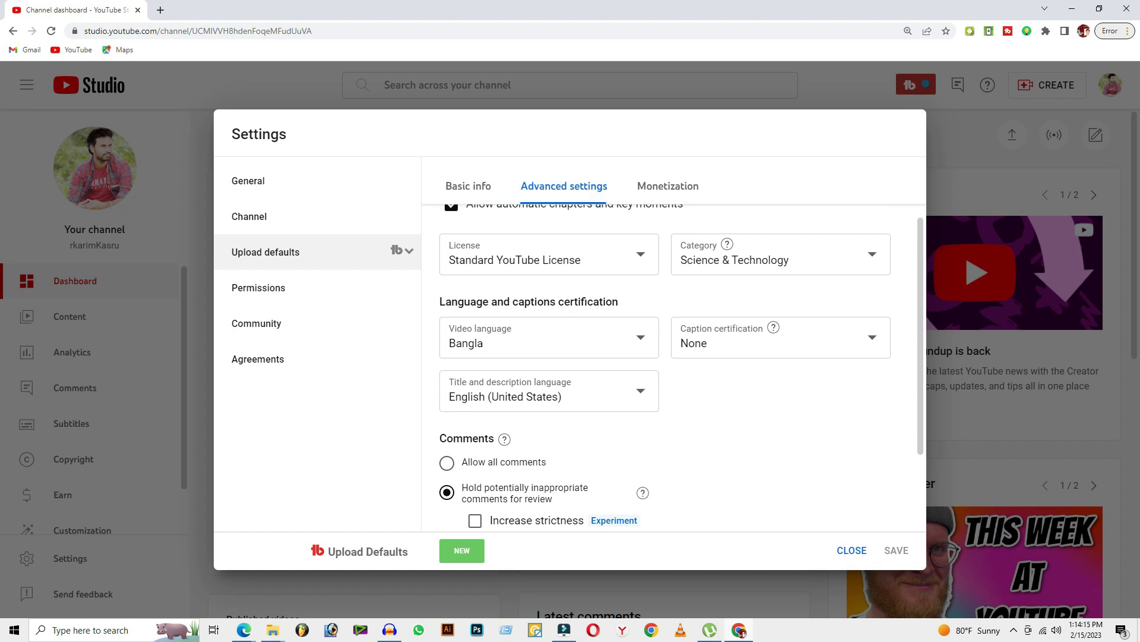
pyautogui.scroll(2, 673, 356)
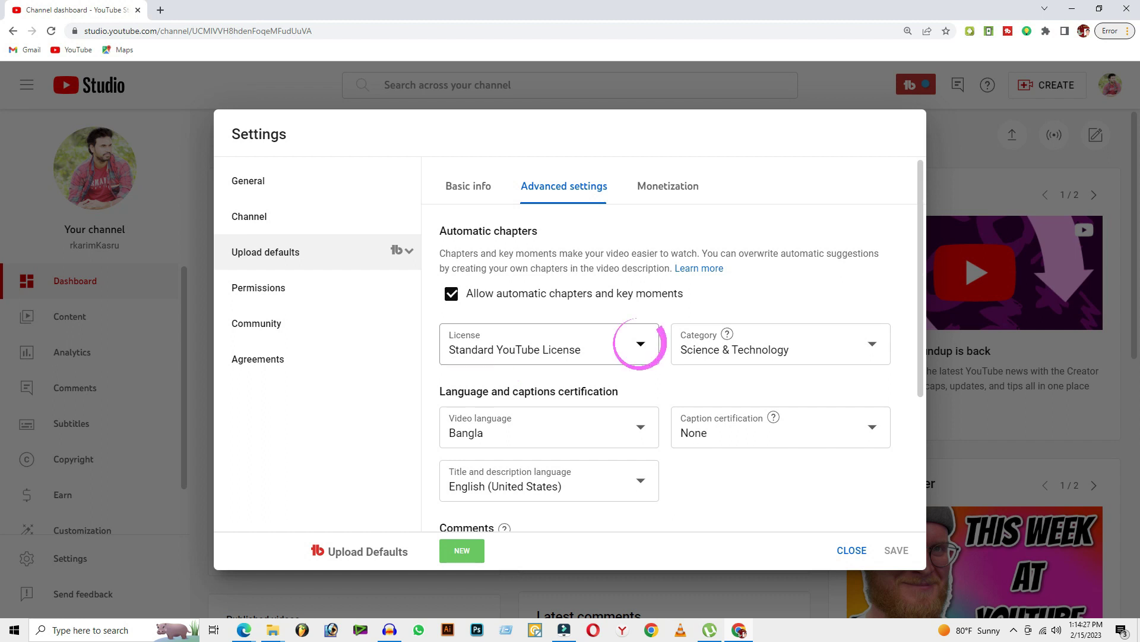
pyautogui.click(641, 343)
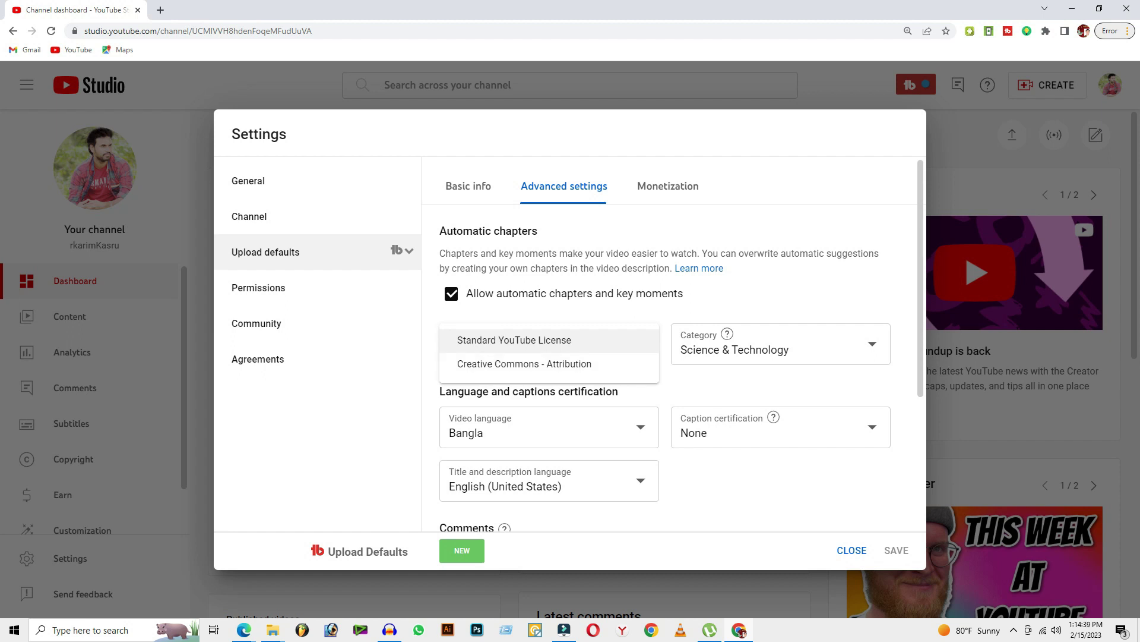
pyautogui.press('Return')
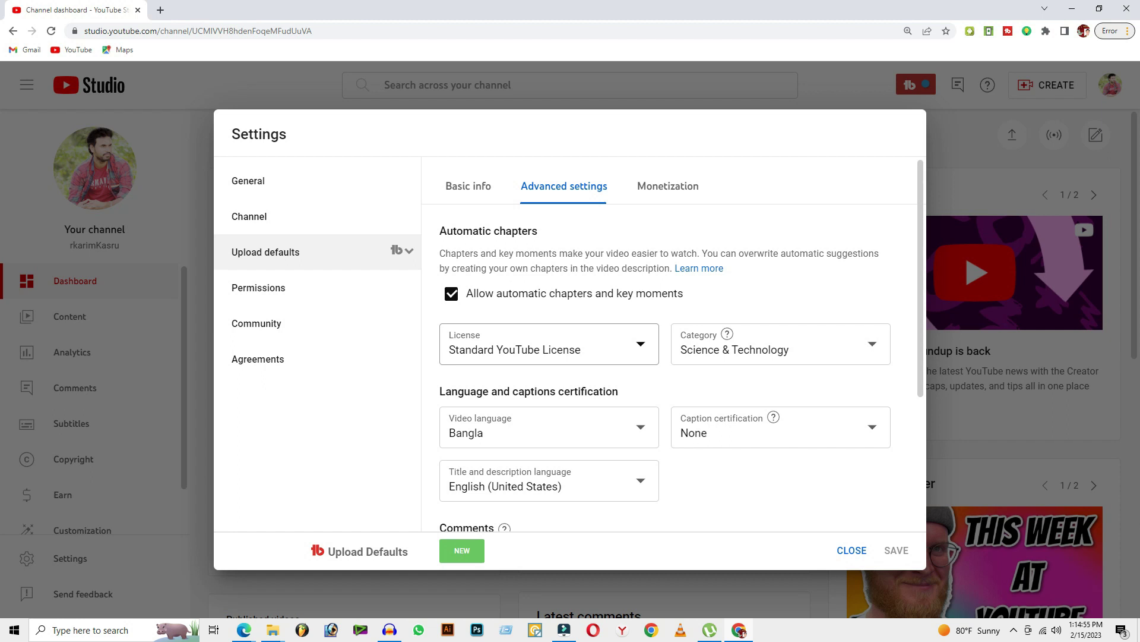
pyautogui.click(570, 344)
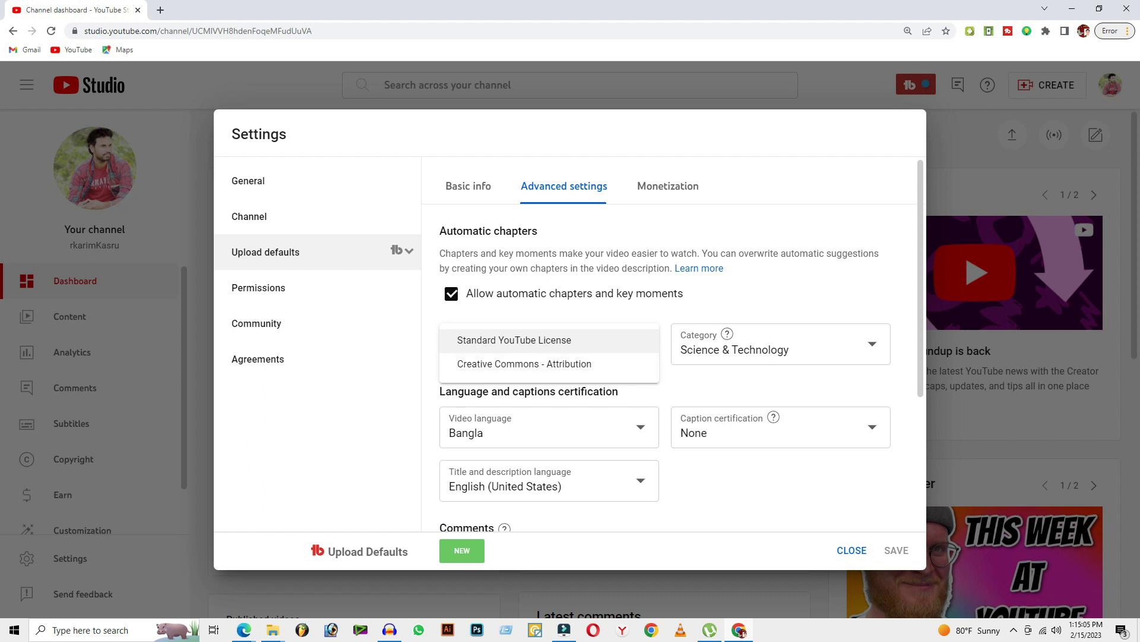
pyautogui.press('Return')
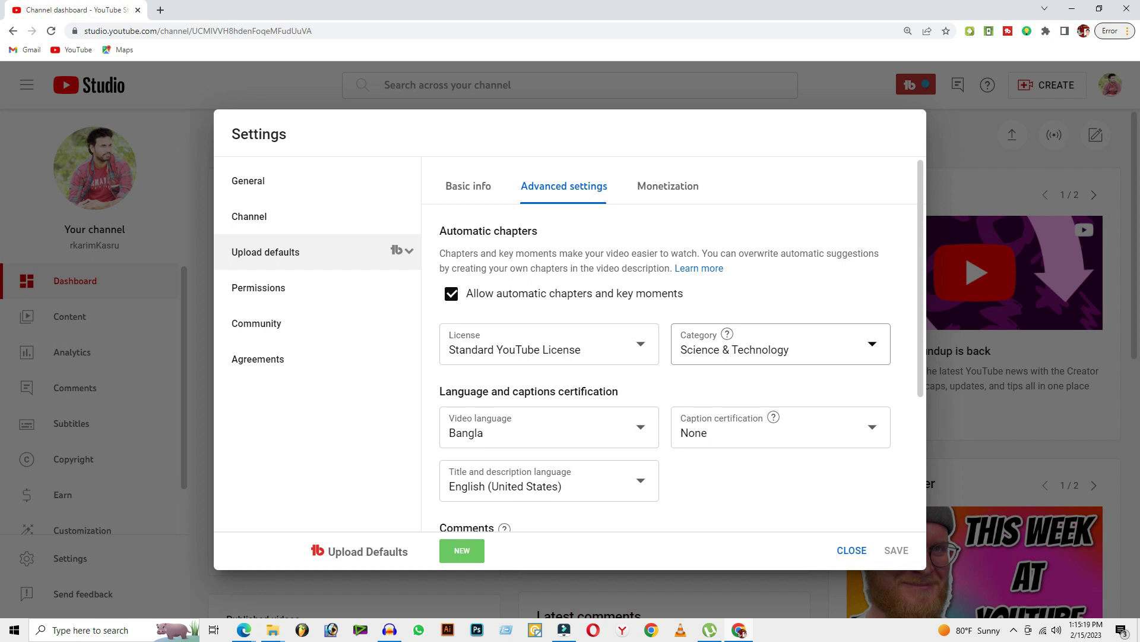
# - Review the full list of default video categories in the advanced upload defaults, leaving the list without choosing another one
pyautogui.click(772, 345)
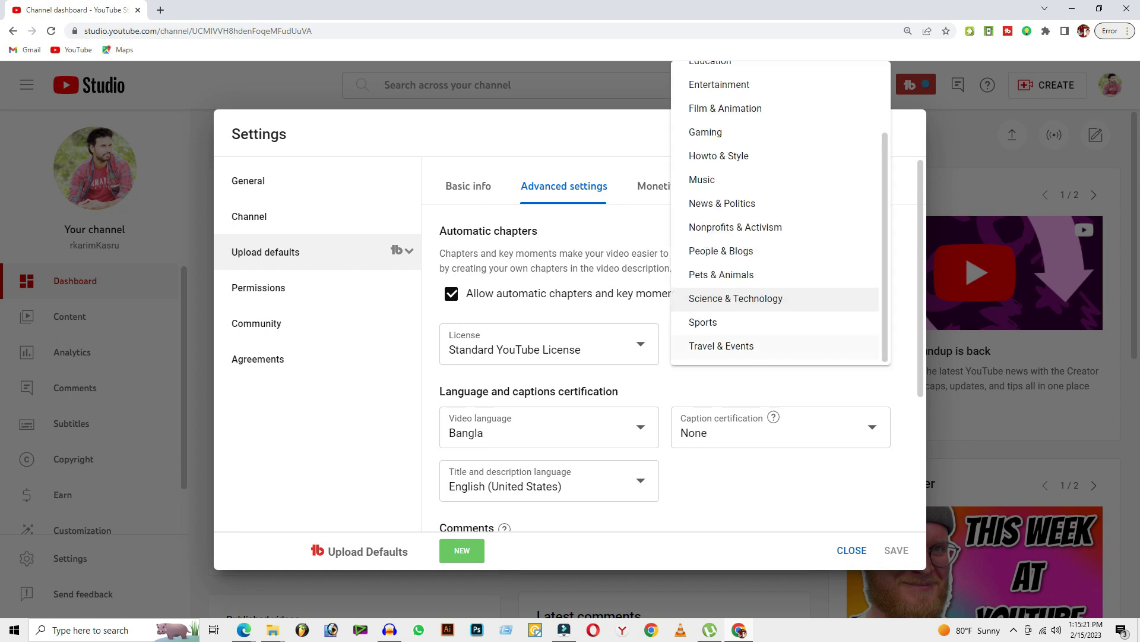
pyautogui.scroll(3, 773, 297)
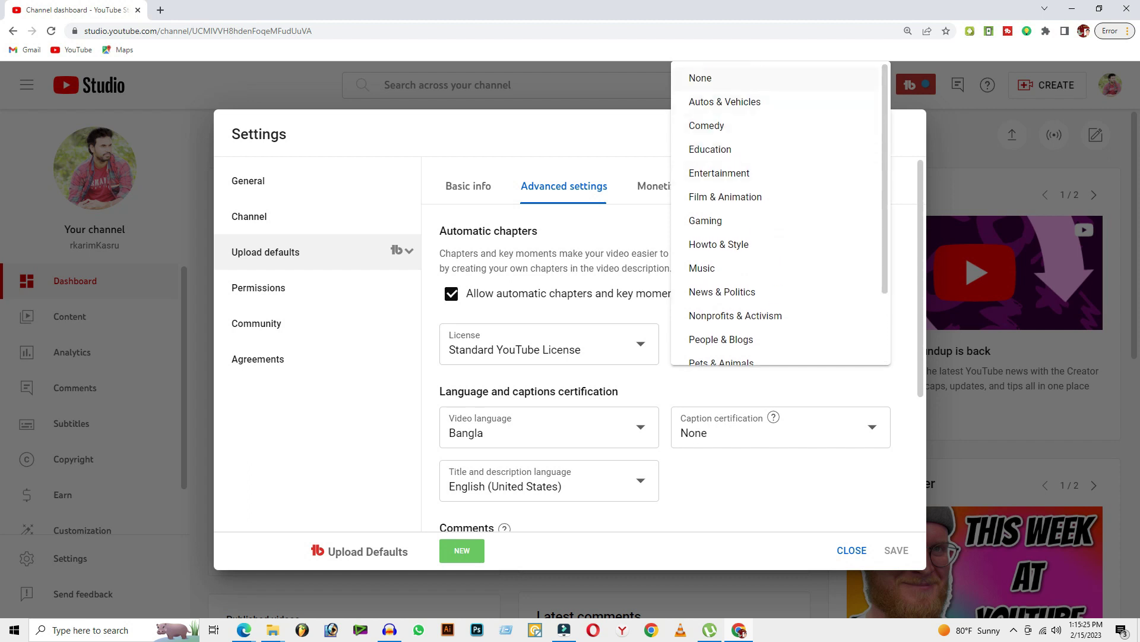
pyautogui.scroll(-1, 780, 213)
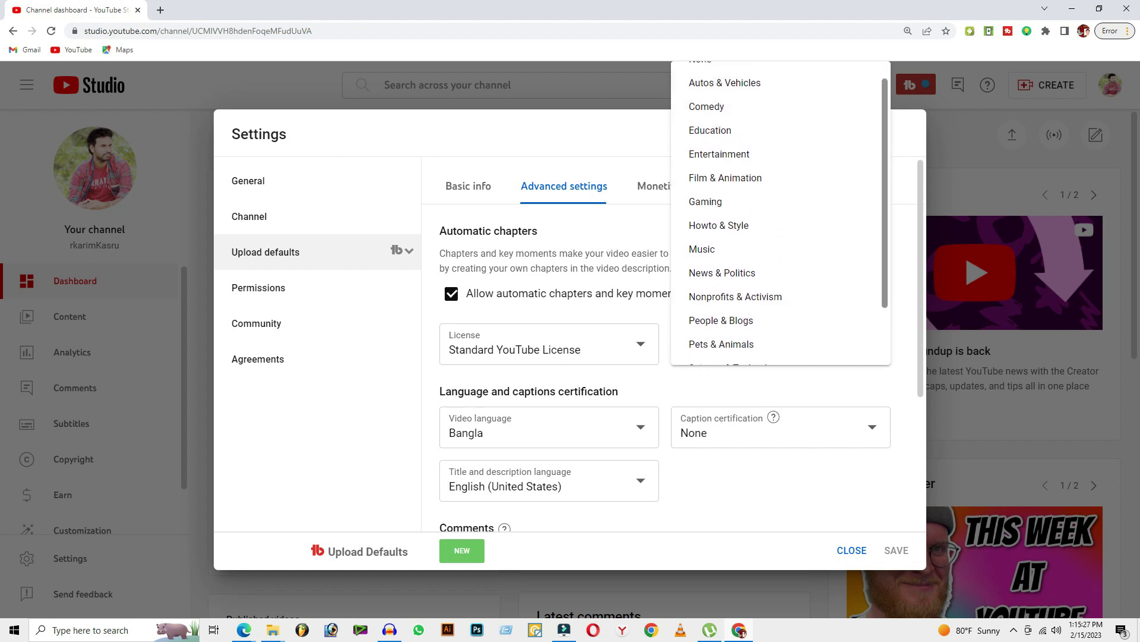
pyautogui.scroll(-2, 780, 212)
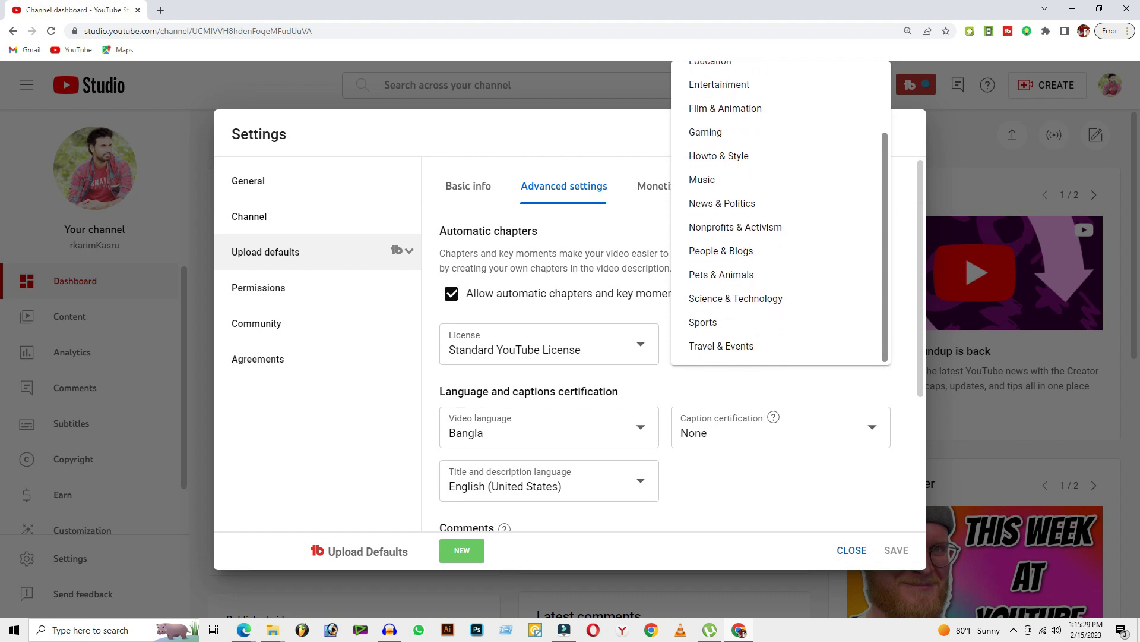
pyautogui.scroll(2, 780, 212)
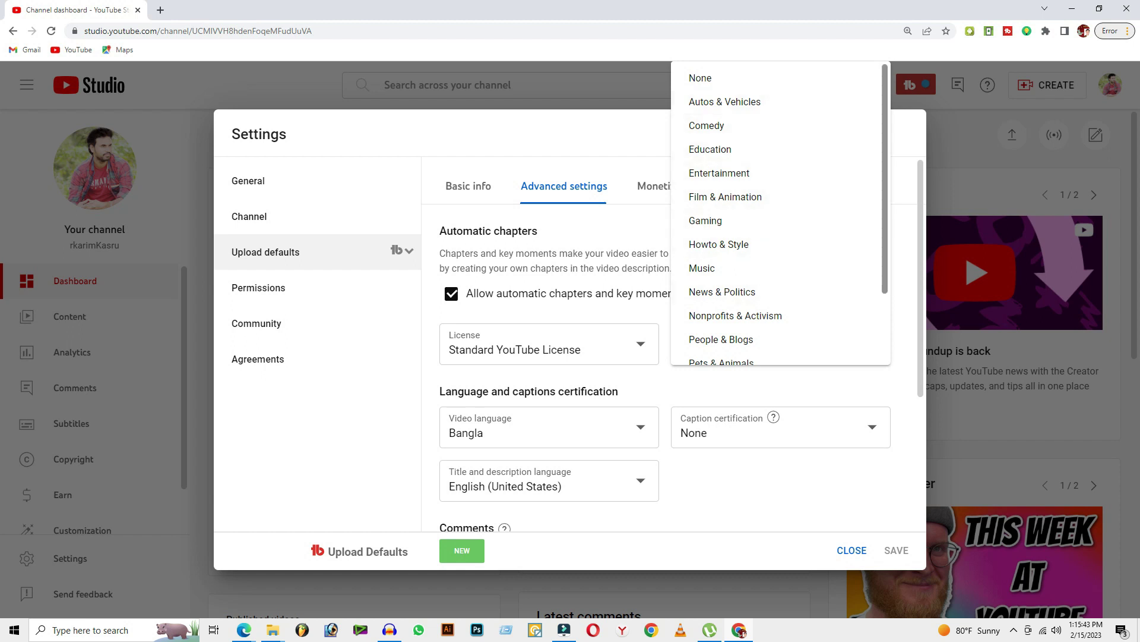
pyautogui.scroll(-2, 780, 238)
pyautogui.moveTo(686, 311)
pyautogui.mouseDown()
pyautogui.moveTo(783, 311)
pyautogui.moveTo(778, 328)
pyautogui.mouseUp()
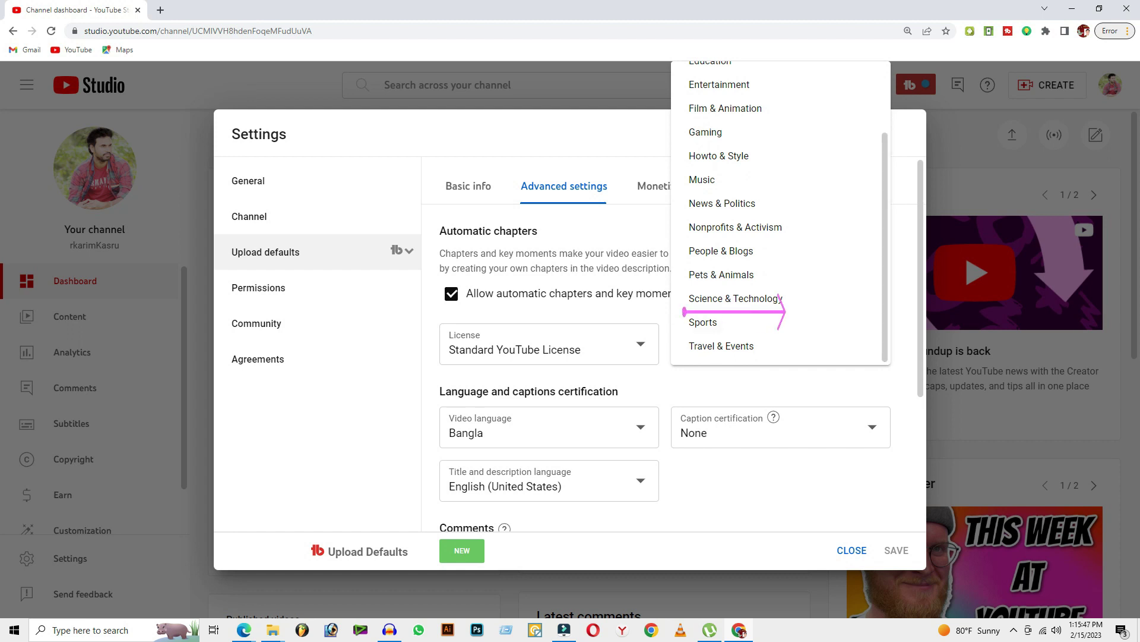
pyautogui.scroll(2, 780, 214)
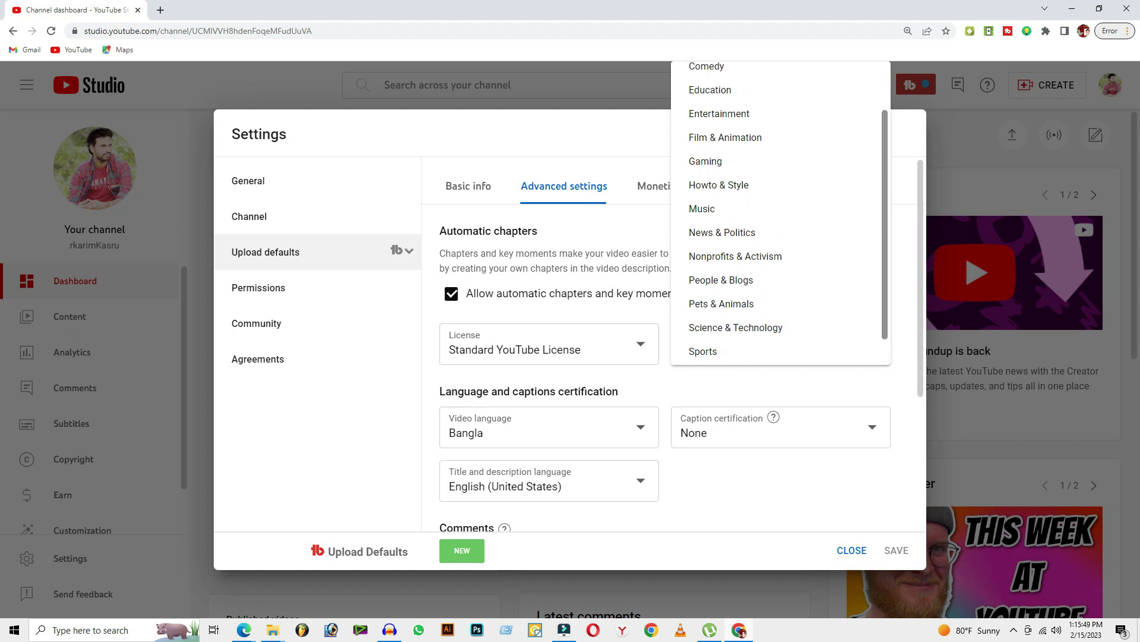
pyautogui.scroll(1, 779, 214)
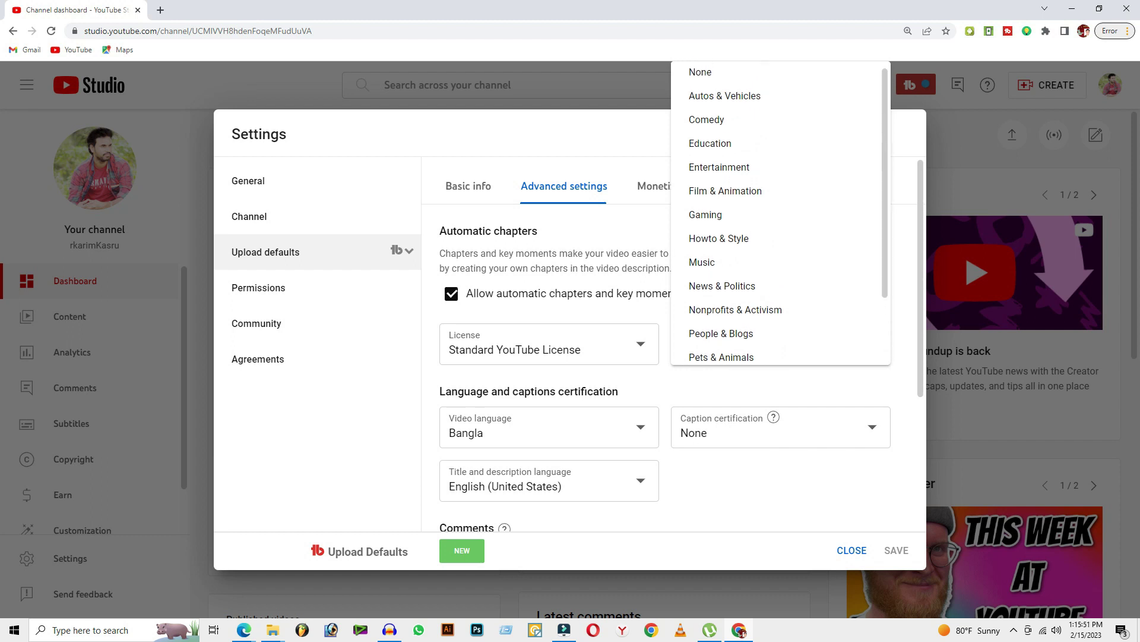
pyautogui.scroll(1, 780, 214)
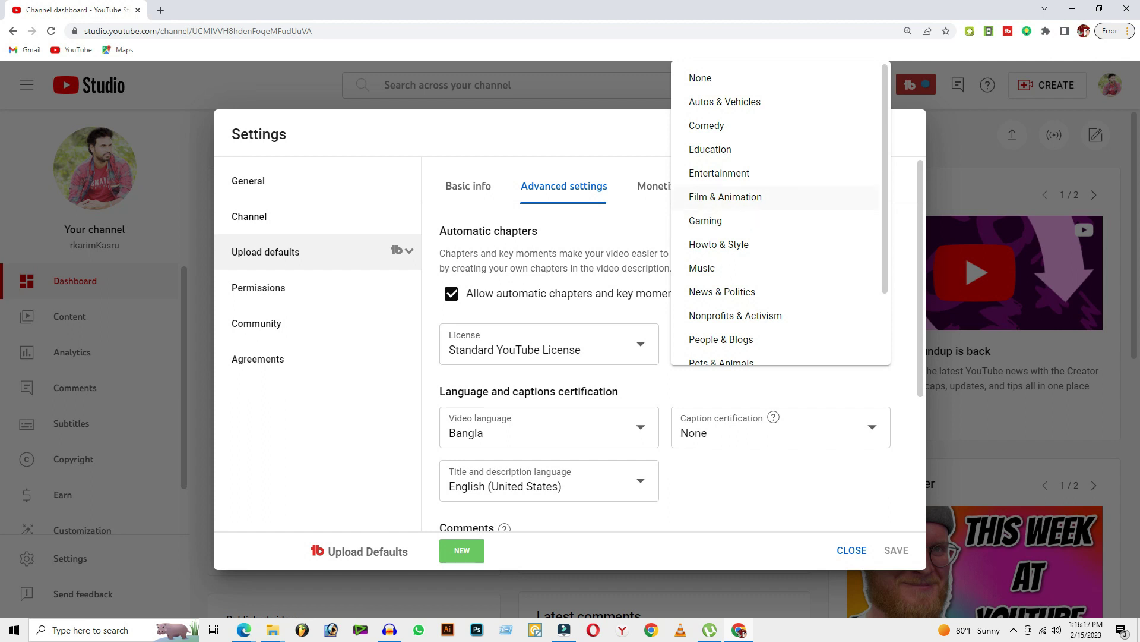
pyautogui.scroll(-2, 721, 310)
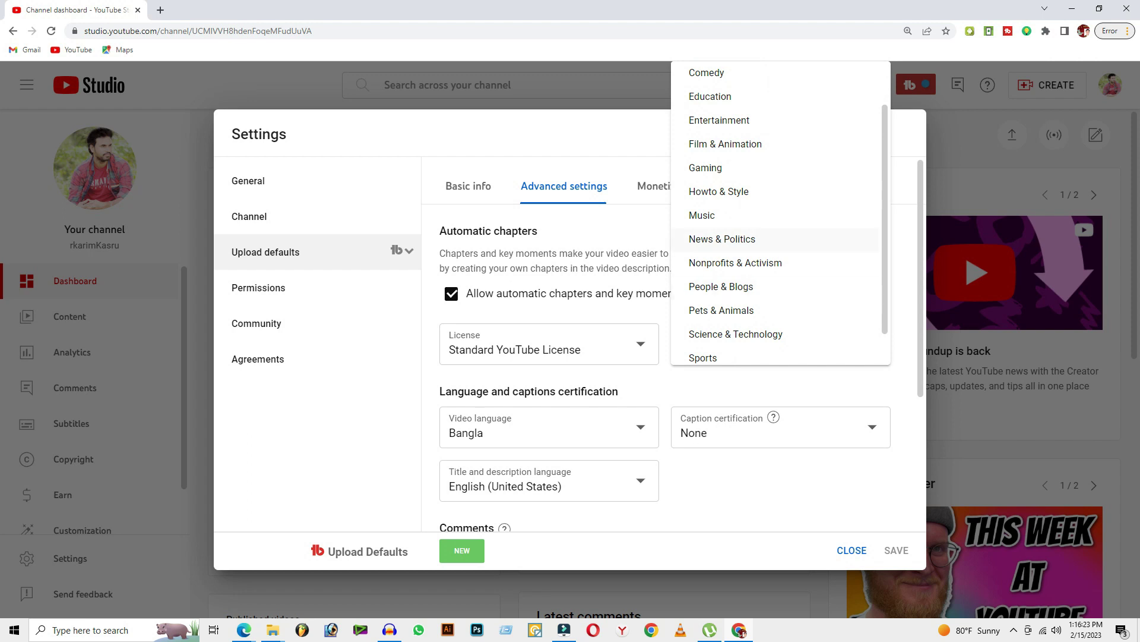
pyautogui.scroll(-1, 788, 213)
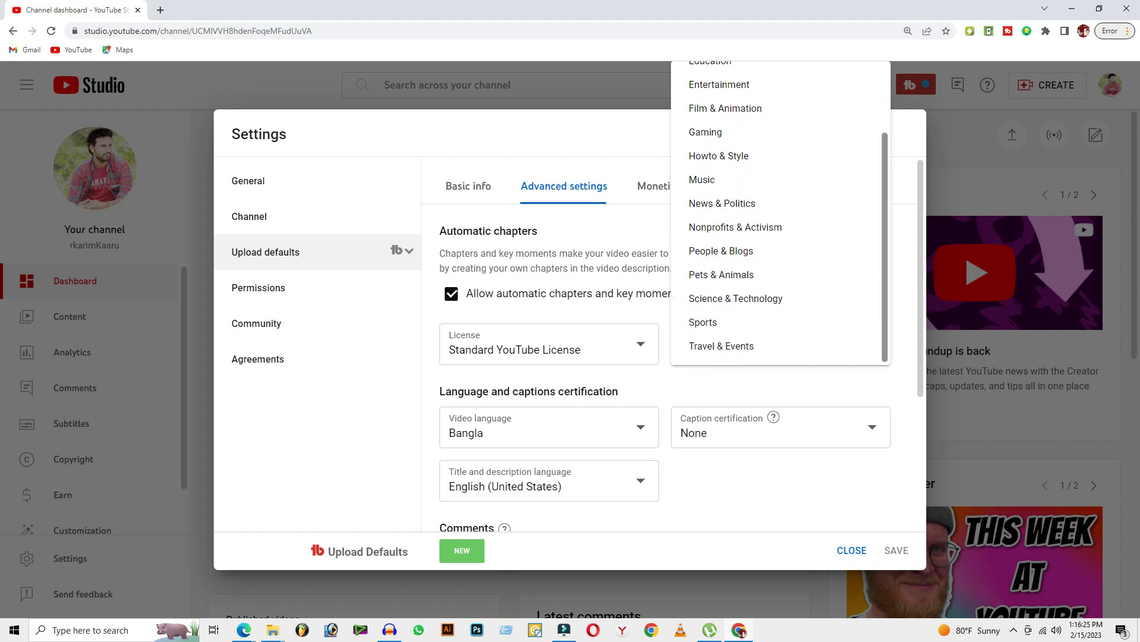
pyautogui.scroll(3, 780, 214)
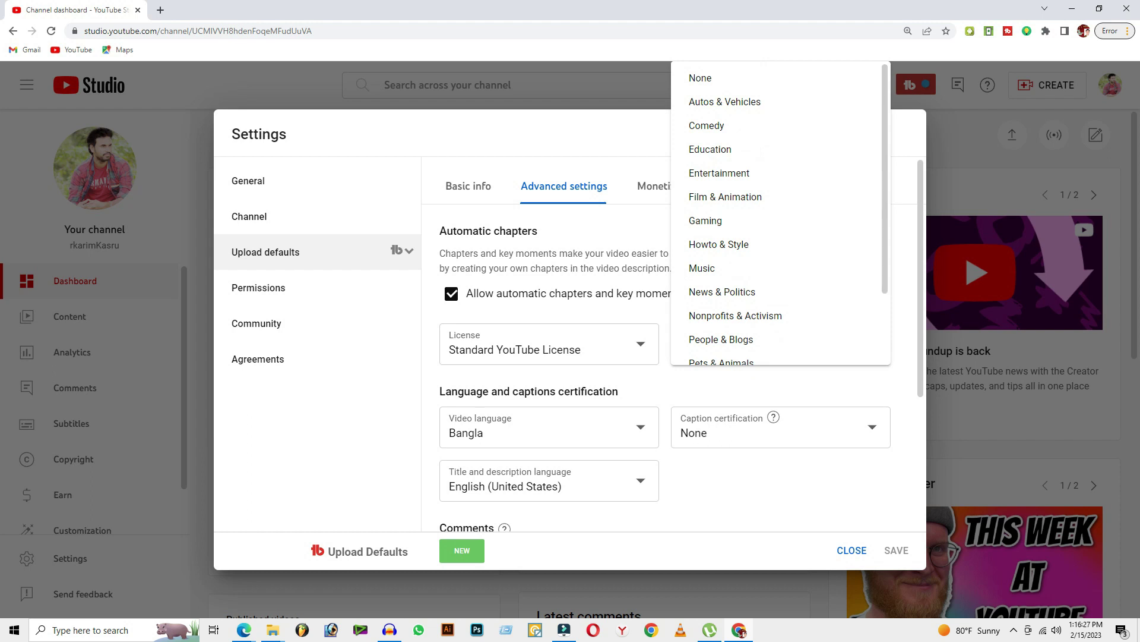
pyautogui.press('Escape')
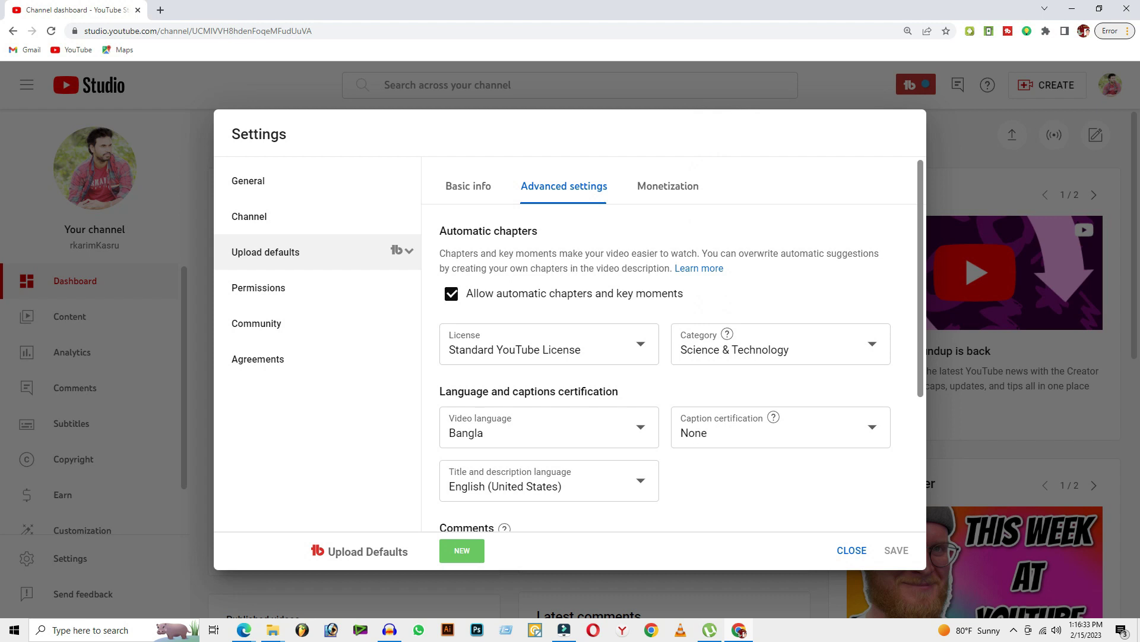
# - Choose Bangla as the default video language and English (United States) as the title and description language
pyautogui.scroll(-1, 682, 344)
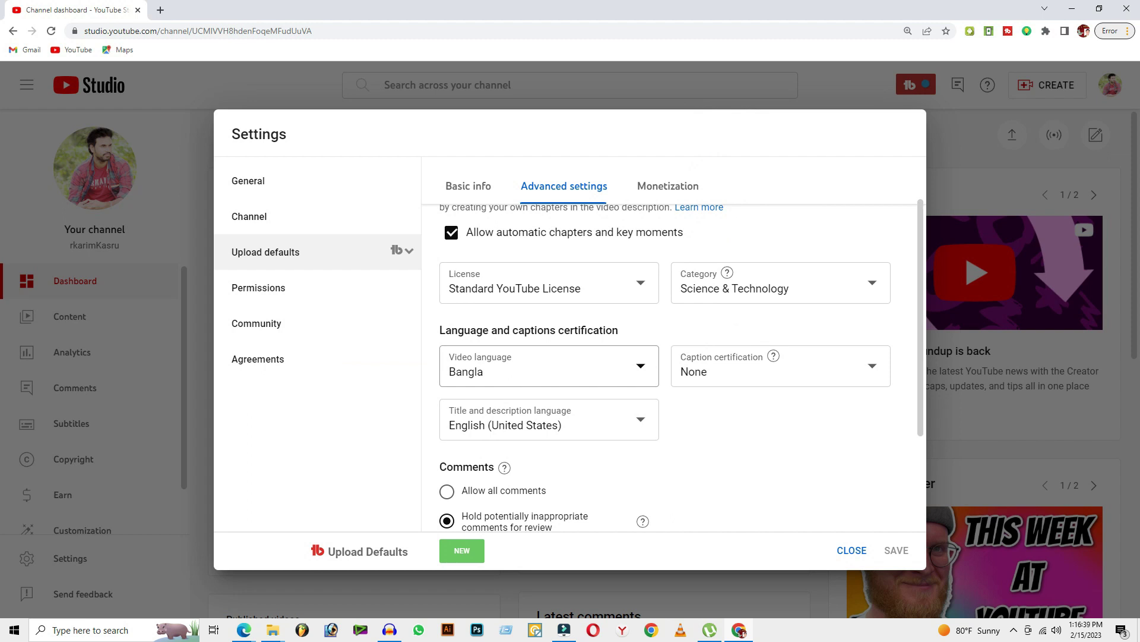
pyautogui.click(594, 365)
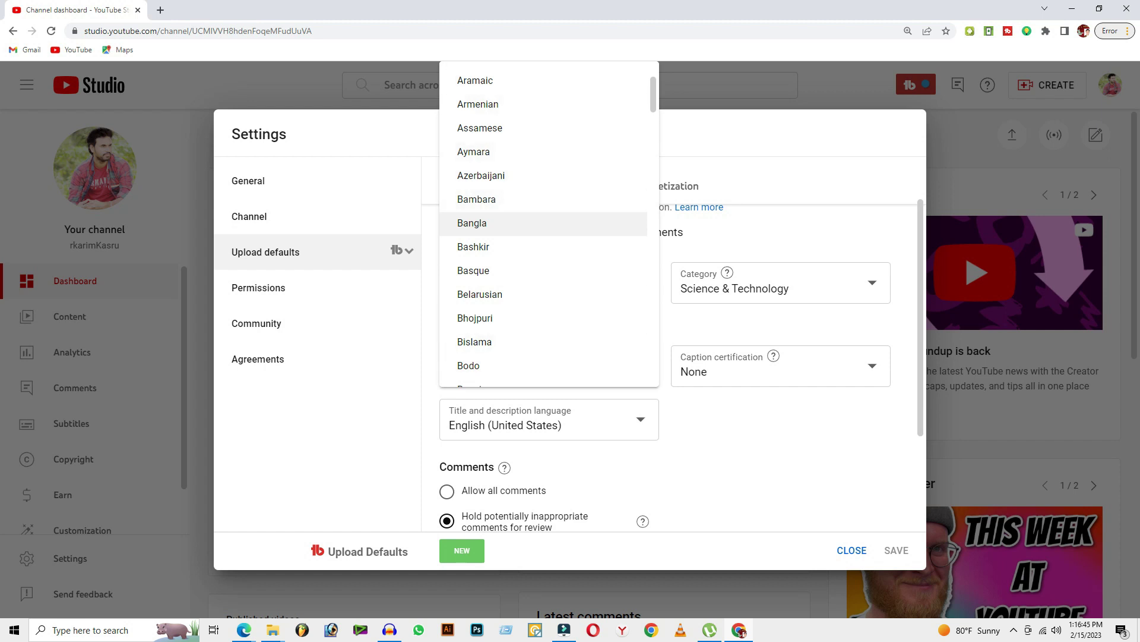
pyautogui.click(473, 223)
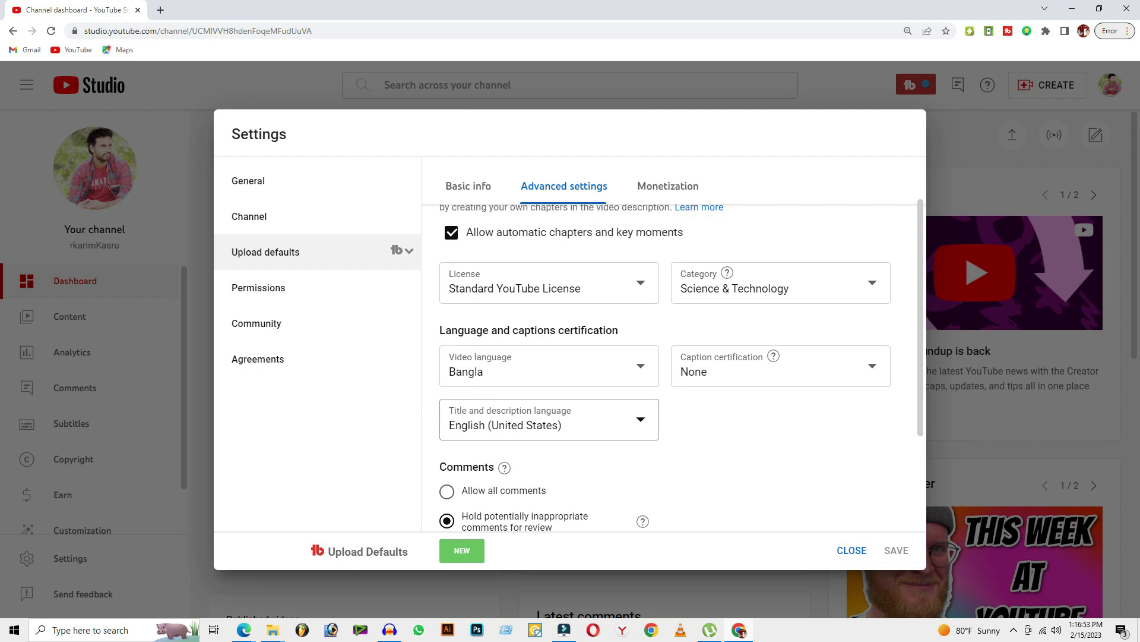
pyautogui.click(550, 419)
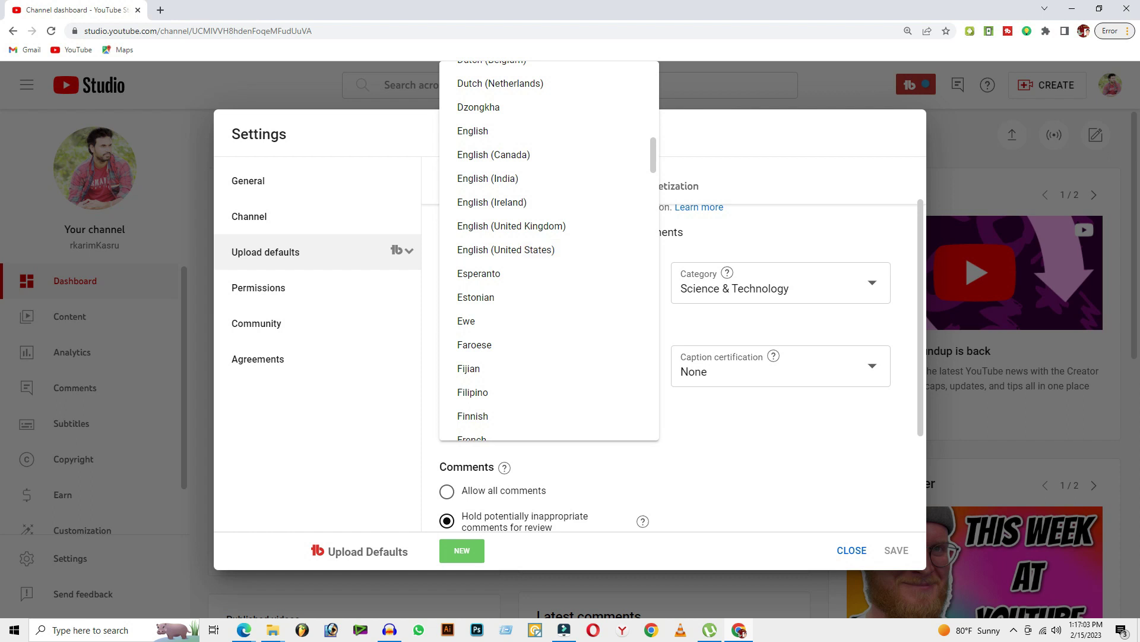
pyautogui.press('Return')
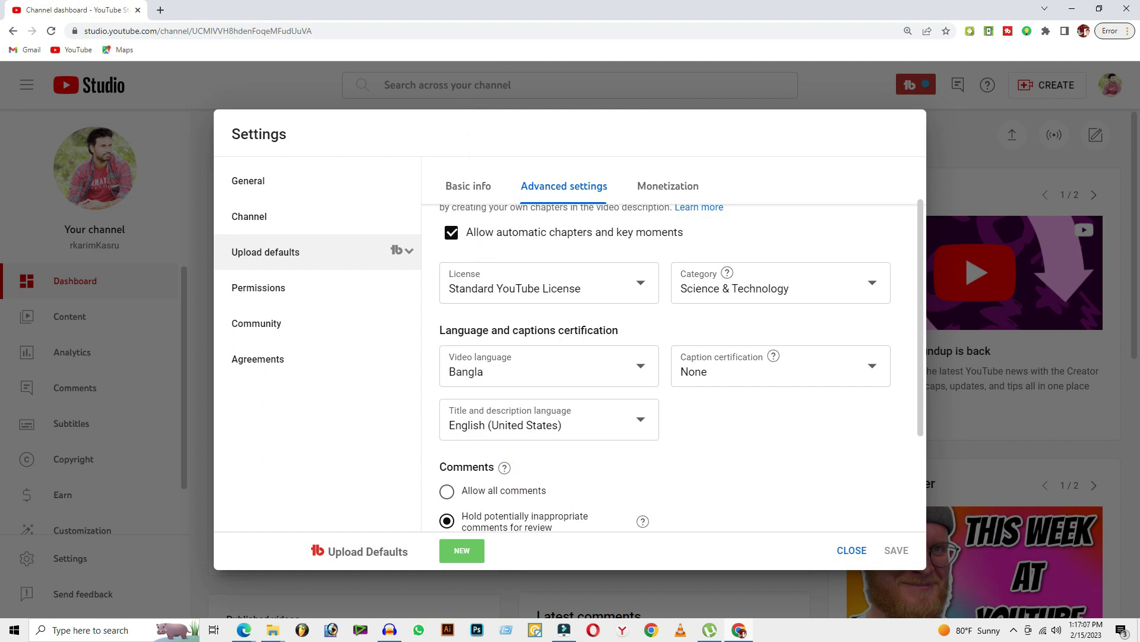
# - Review the default comment moderation and viewer-likes options in the upload defaults, and close the settings
pyautogui.scroll(-2, 681, 367)
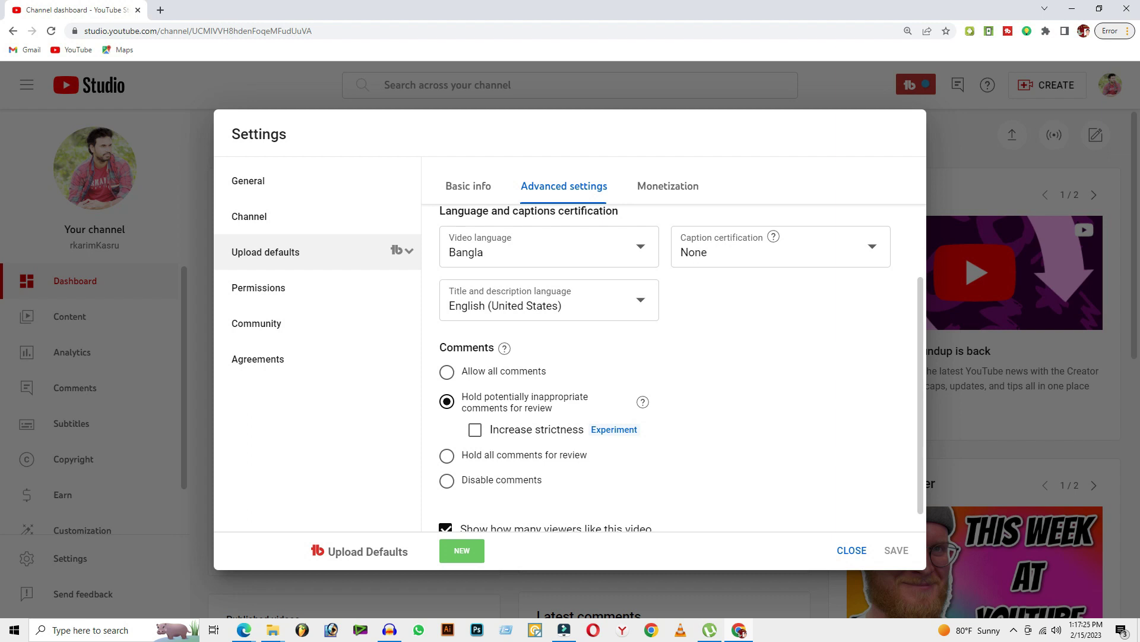
pyautogui.moveTo(862, 564); pyautogui.dragTo(928, 564)
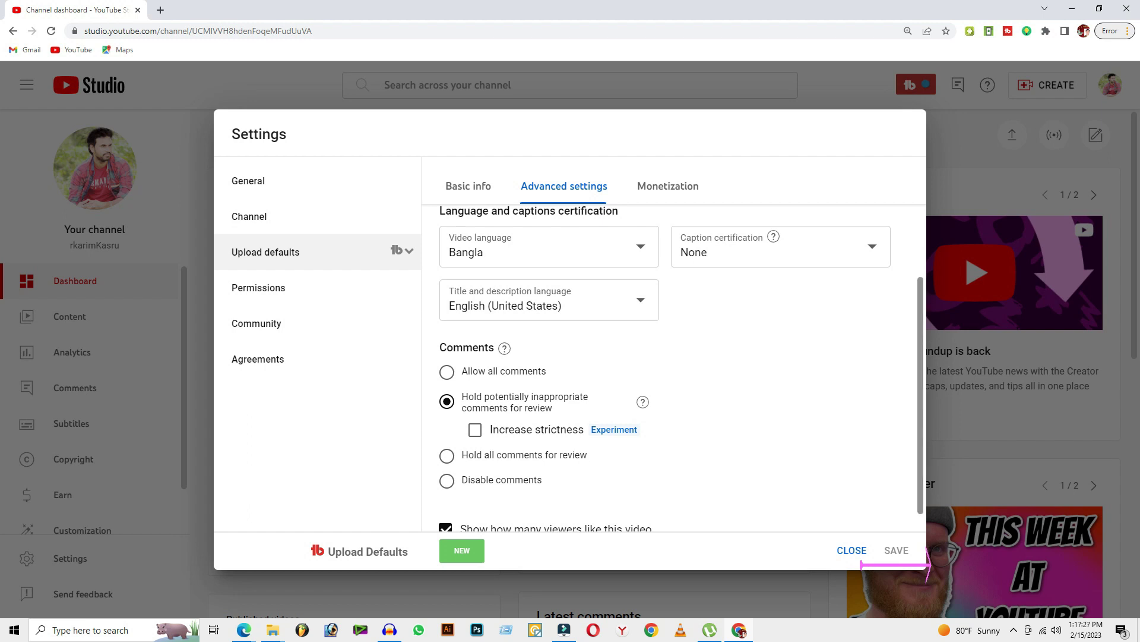
pyautogui.scroll(-1, 682, 368)
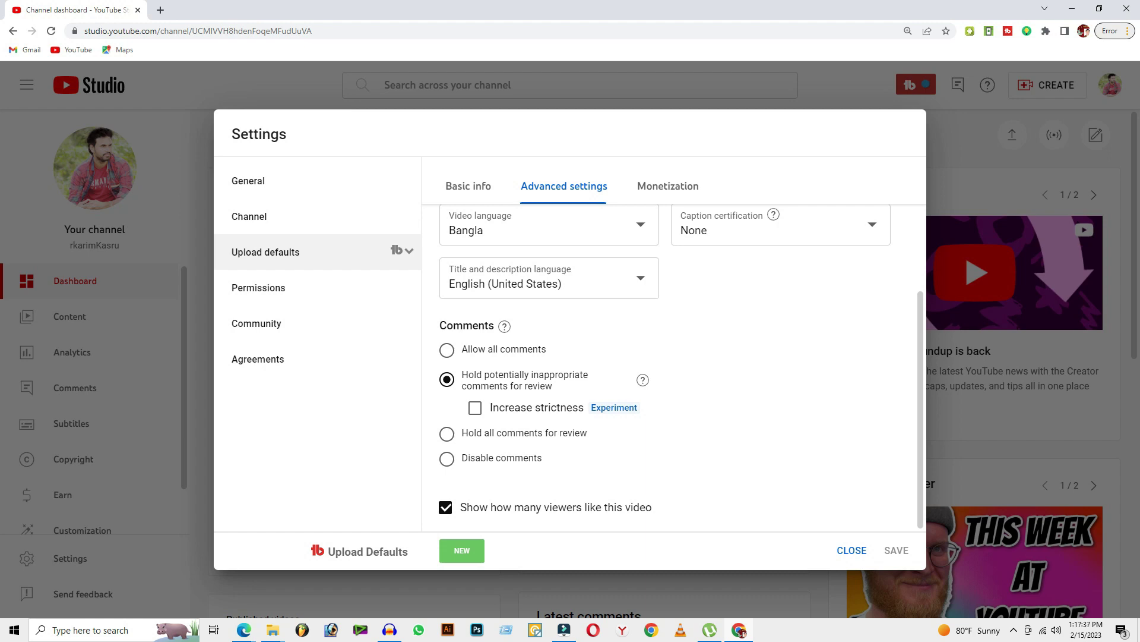
pyautogui.click(852, 550)
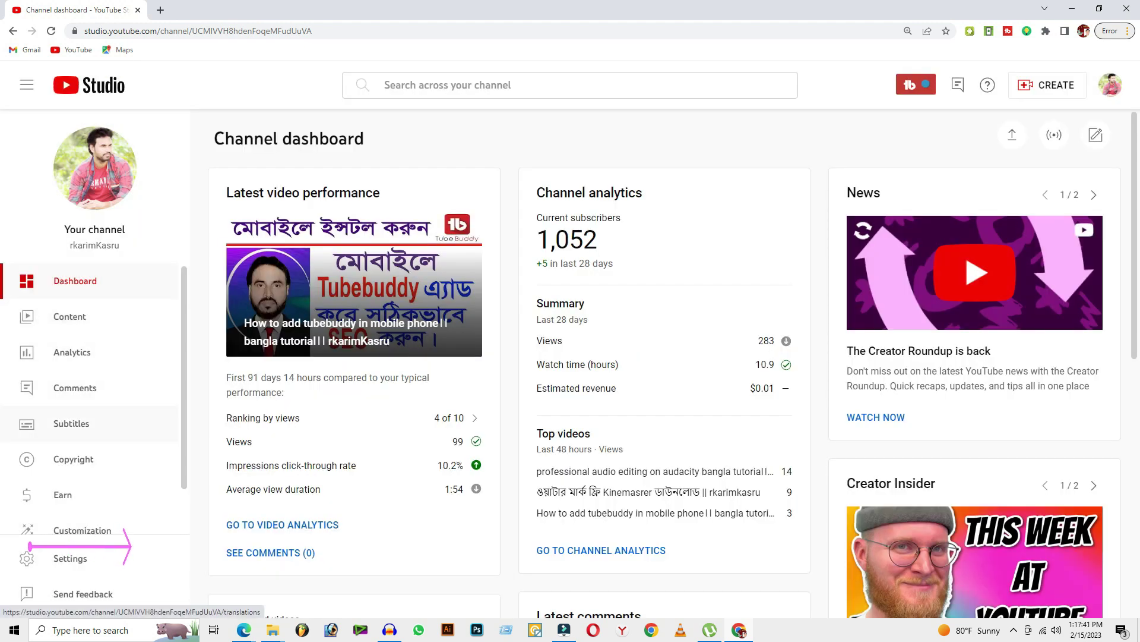
# - Open the channel customization and review the branding options for the profile picture, banner image and video watermark
pyautogui.click(82, 530)
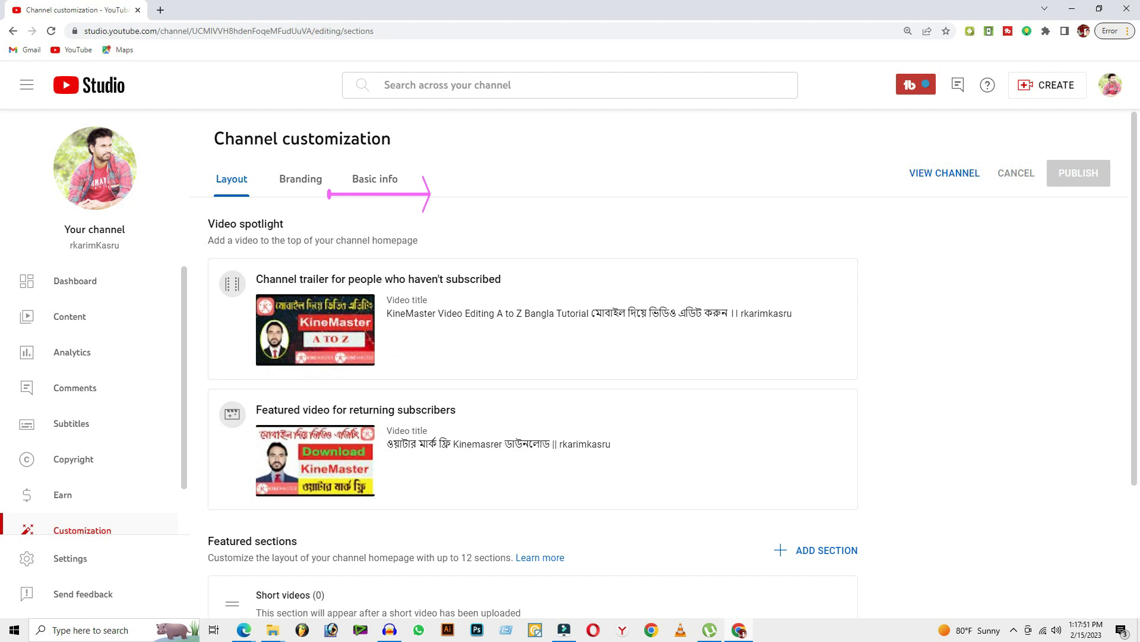
pyautogui.click(300, 179)
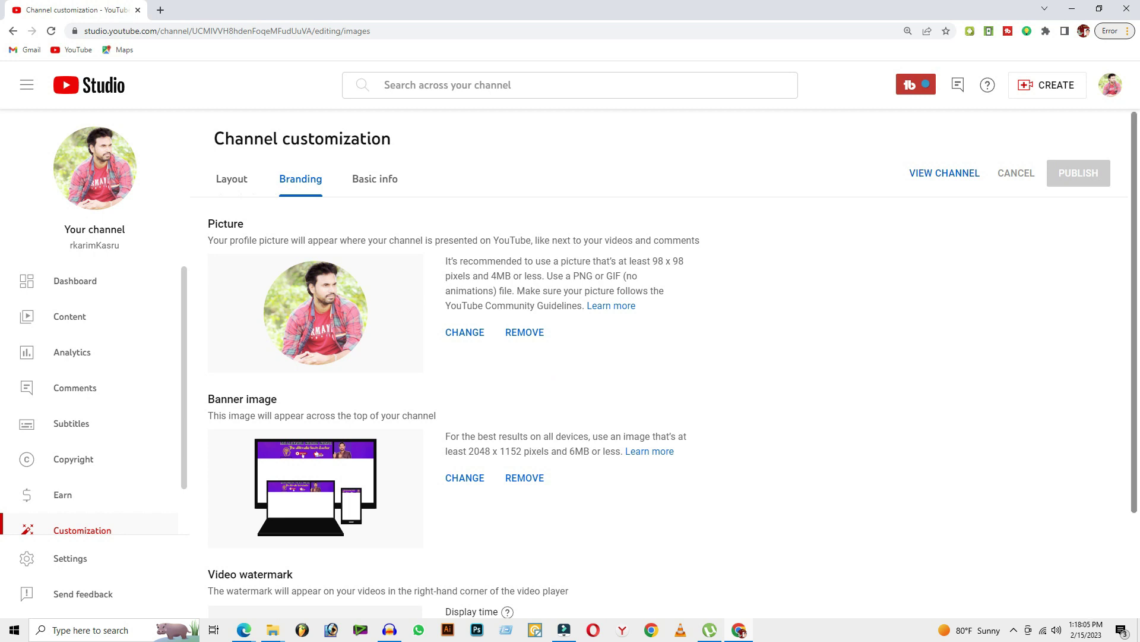
pyautogui.scroll(-2, 672, 371)
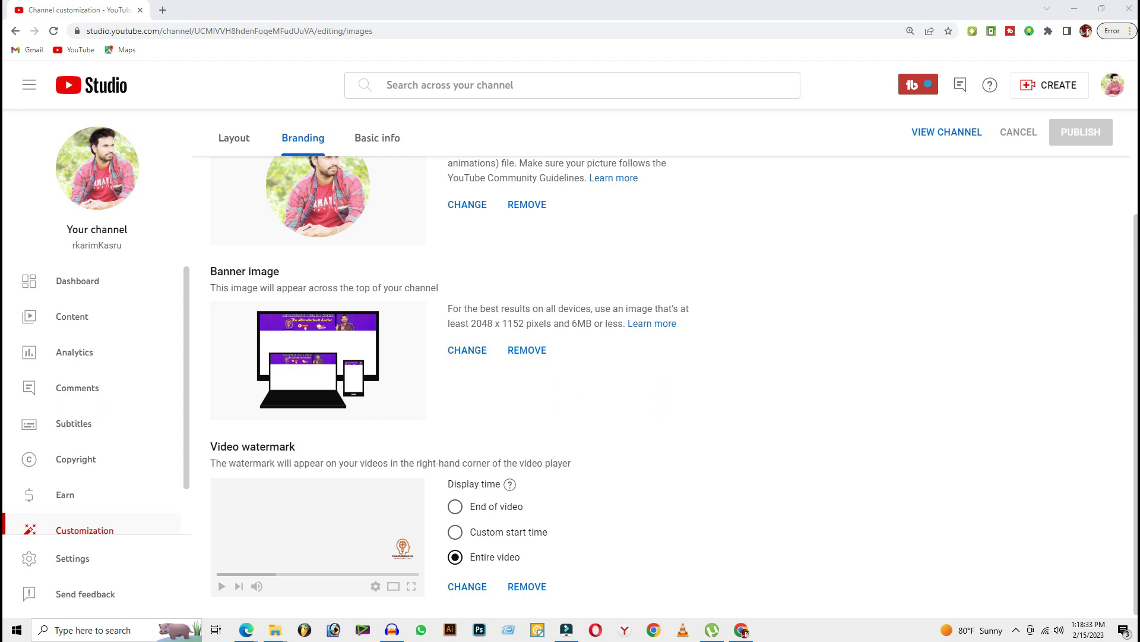
pyautogui.scroll(2, 1136, 356)
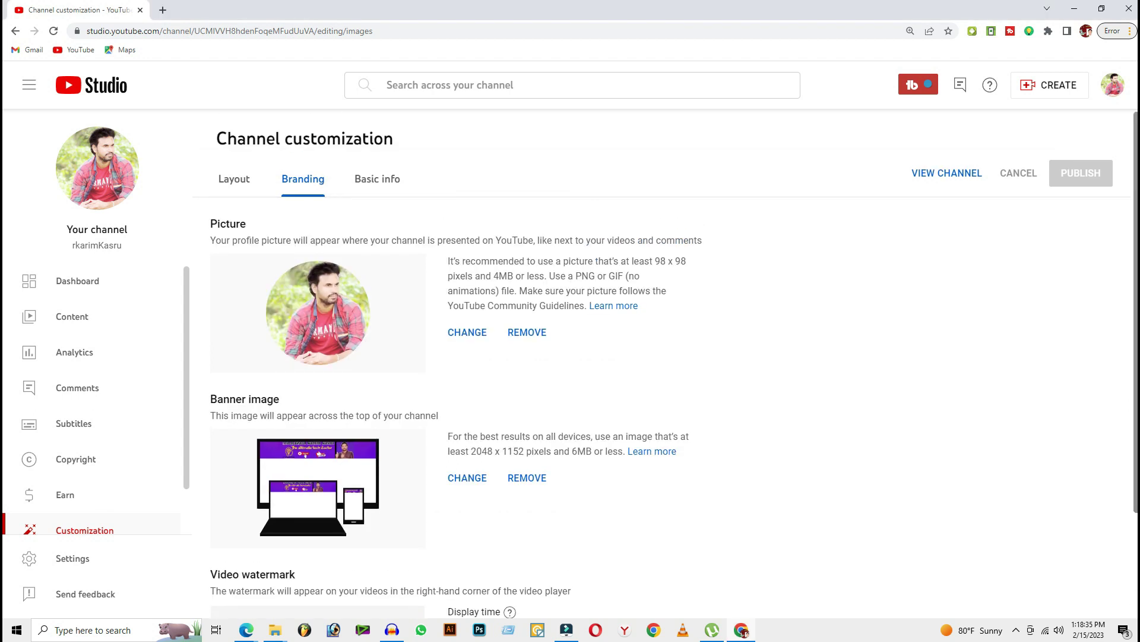
# - Examine the channel's basic info in the customization page, from the name, handle and description through the channel URLs to the links
pyautogui.click(377, 178)
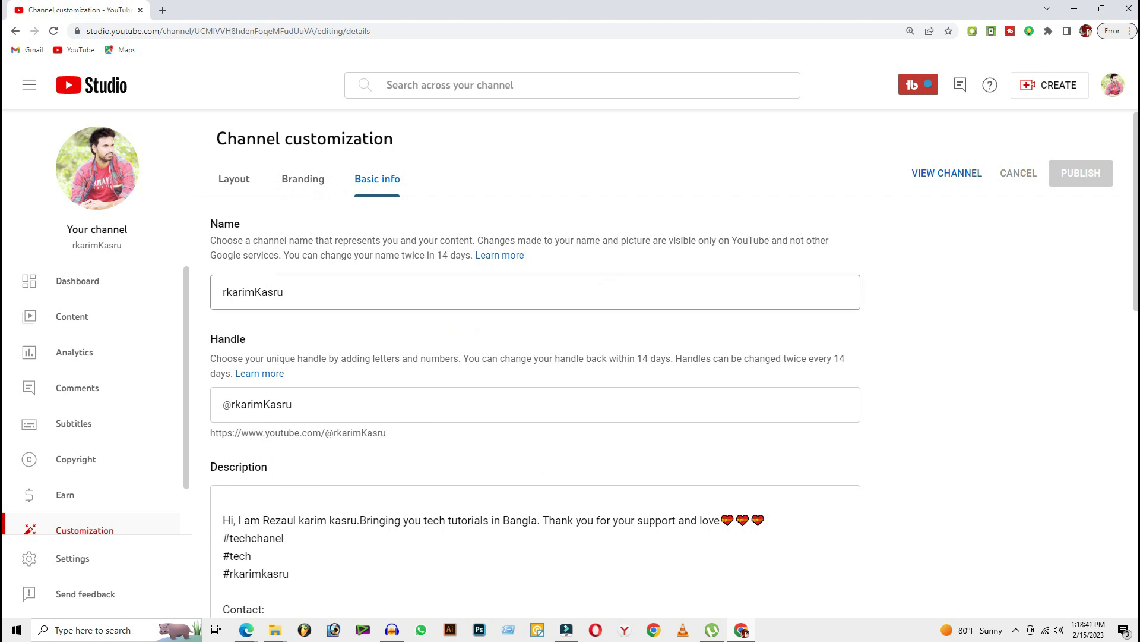
pyautogui.click(284, 292)
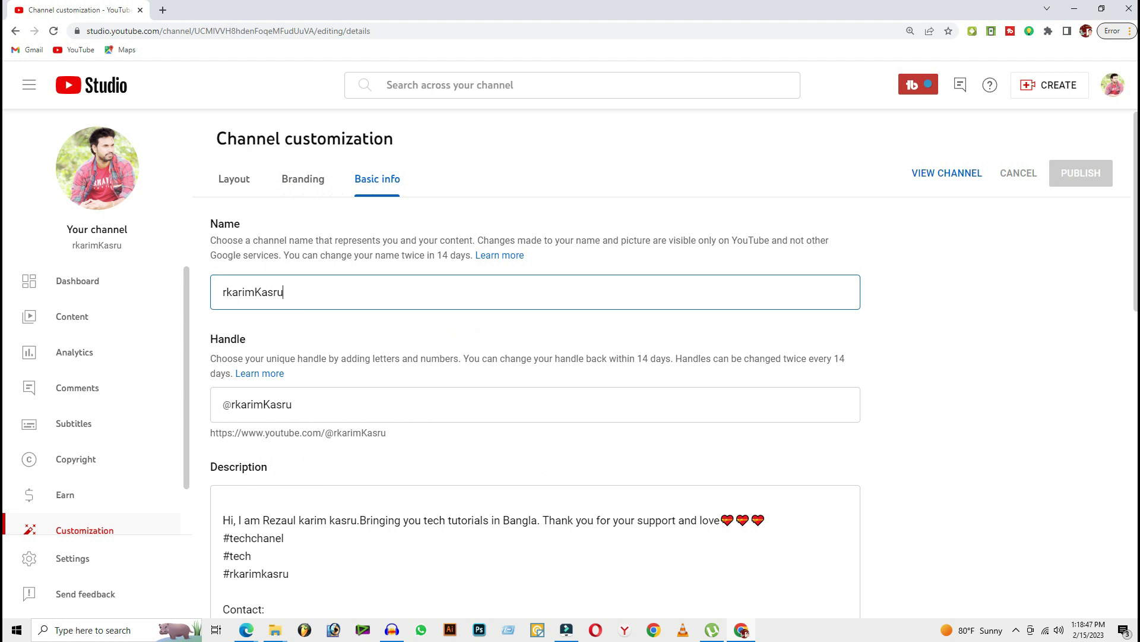
pyautogui.scroll(-1, 534, 357)
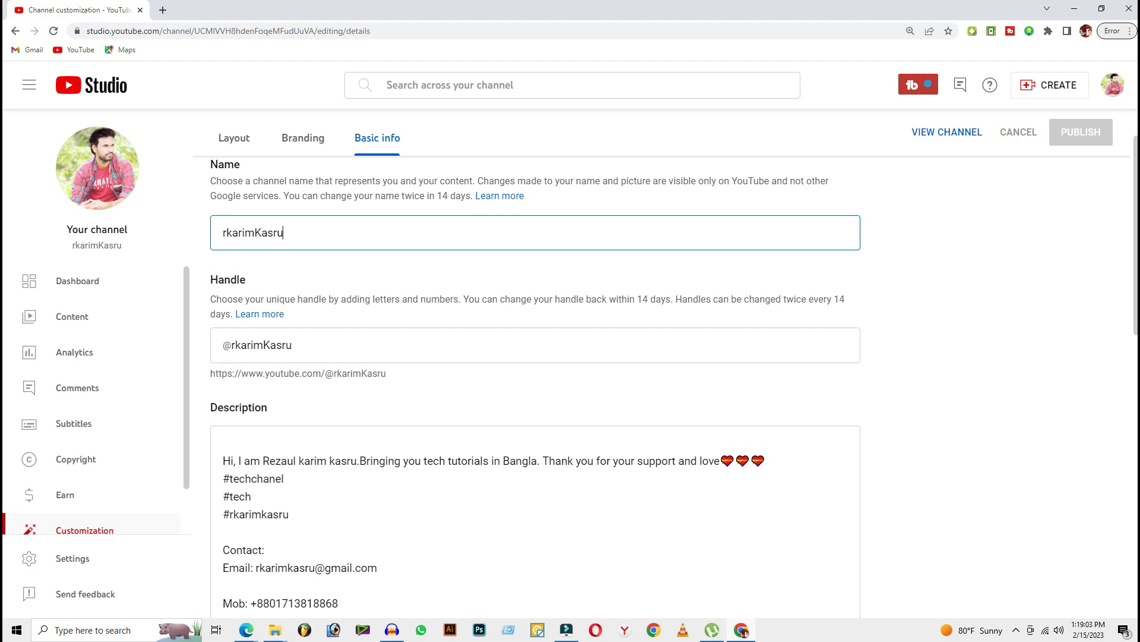
pyautogui.scroll(-1, 535, 386)
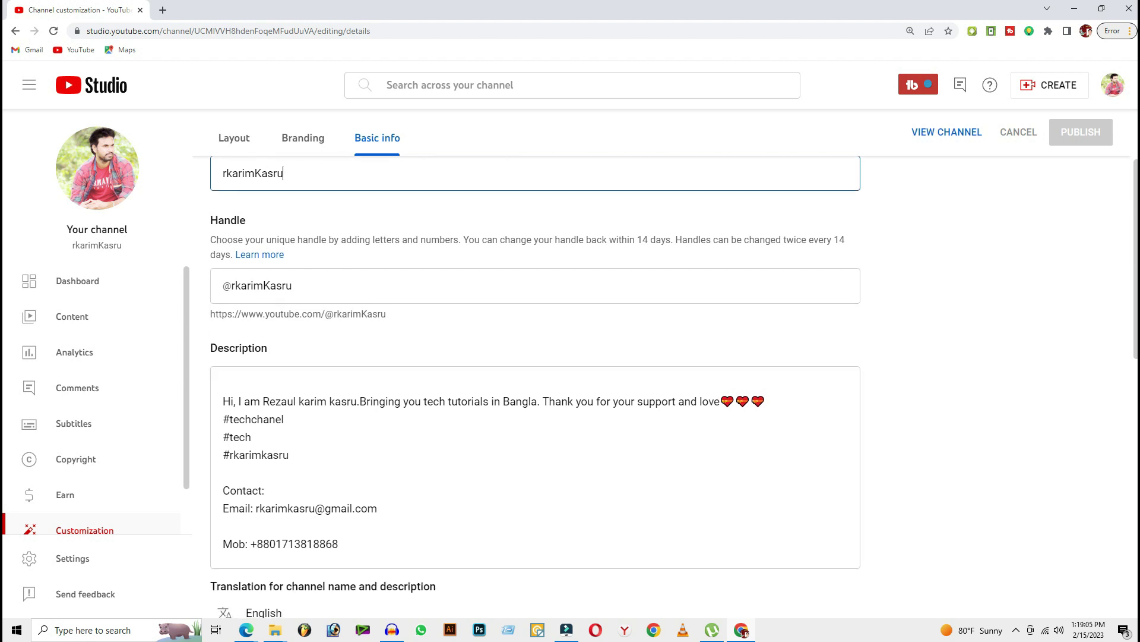
pyautogui.scroll(-1, 534, 386)
pyautogui.moveTo(195, 304); pyautogui.dragTo(296, 304)
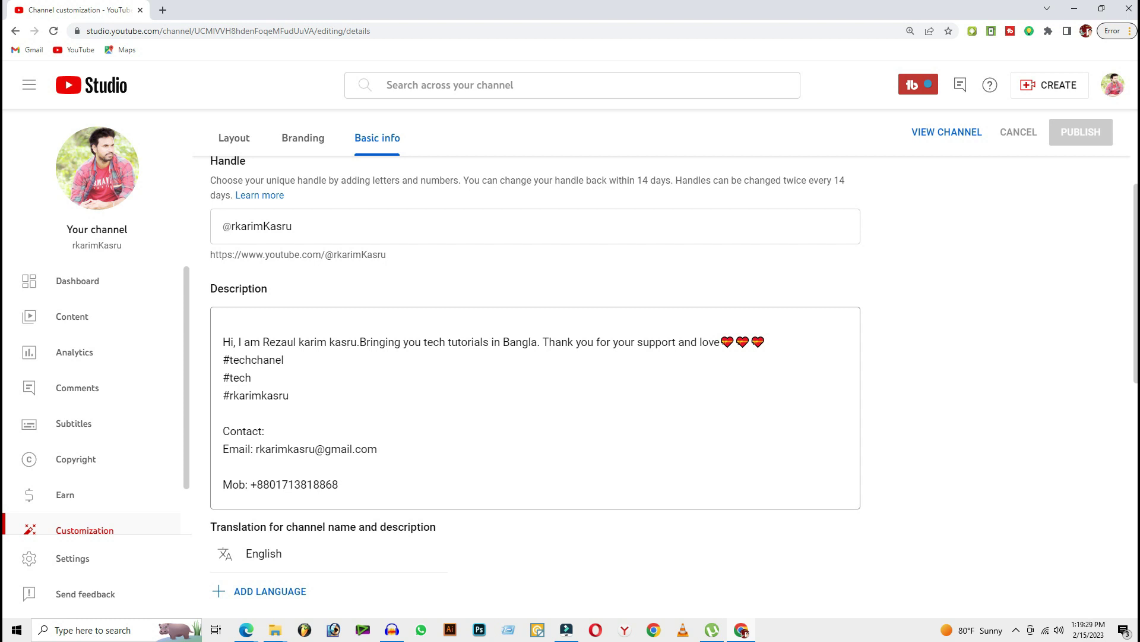
pyautogui.scroll(-1, 534, 380)
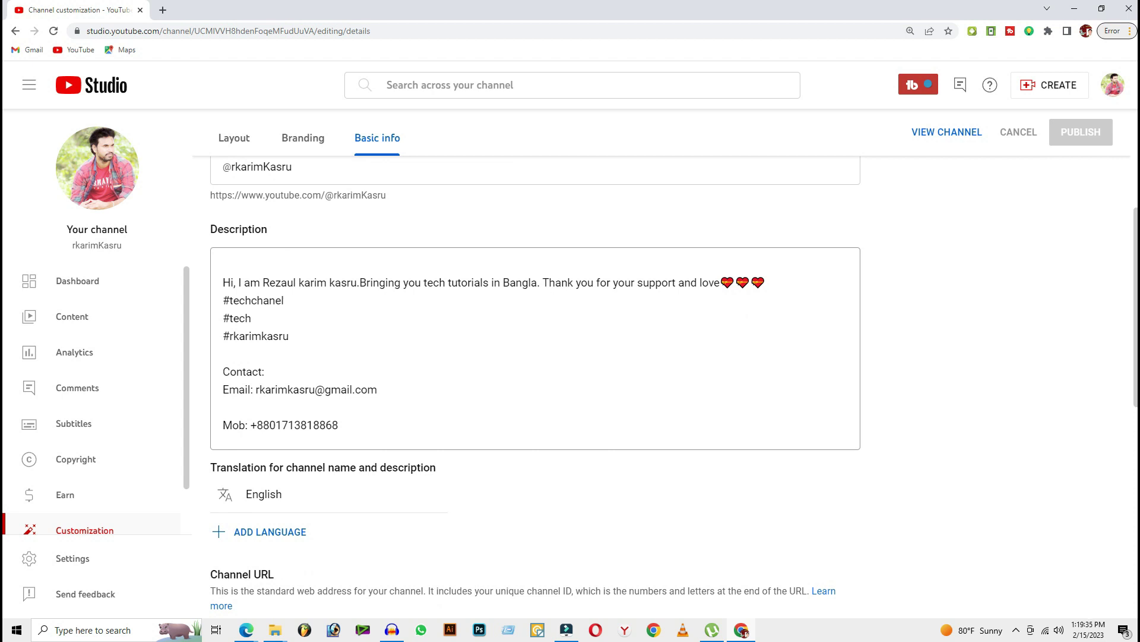
pyautogui.scroll(-2, 535, 390)
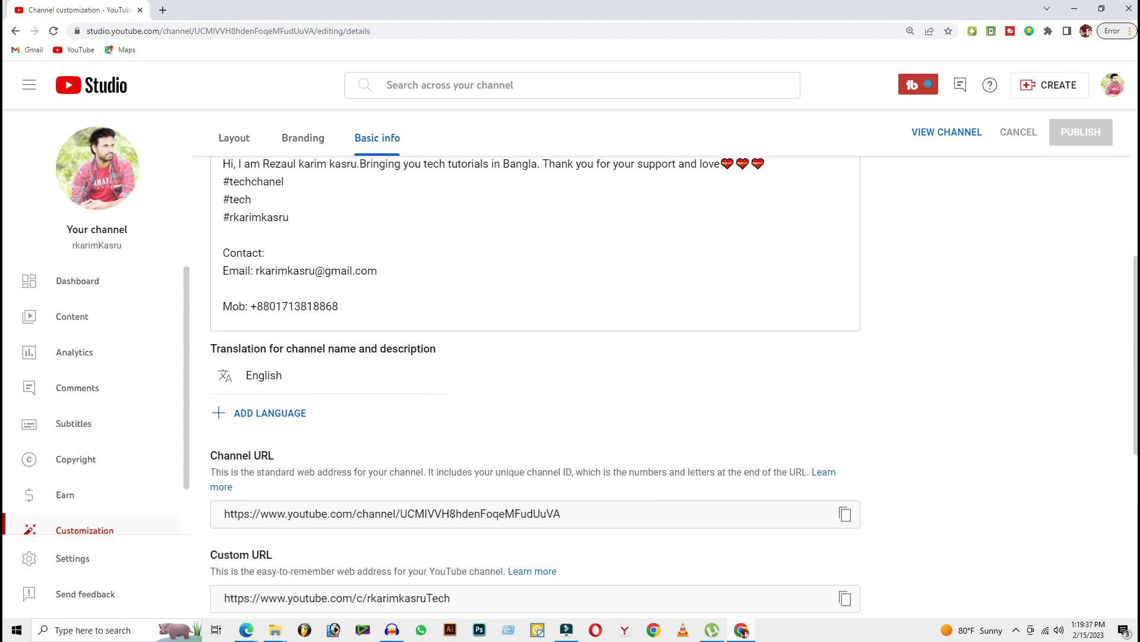
pyautogui.scroll(-3, 535, 386)
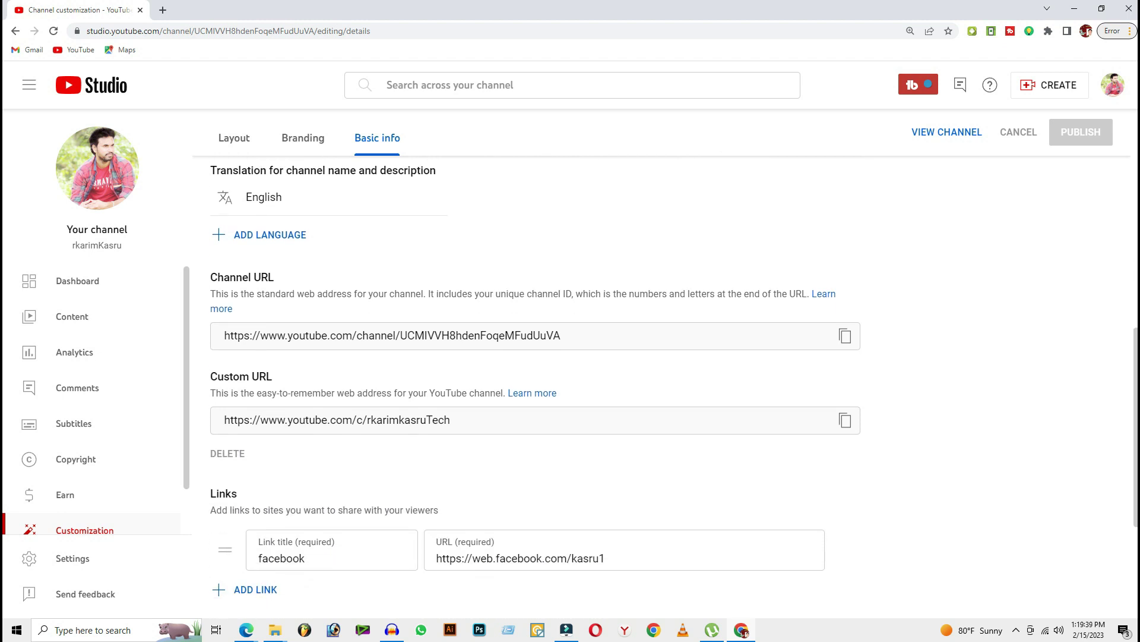
pyautogui.scroll(-2, 534, 386)
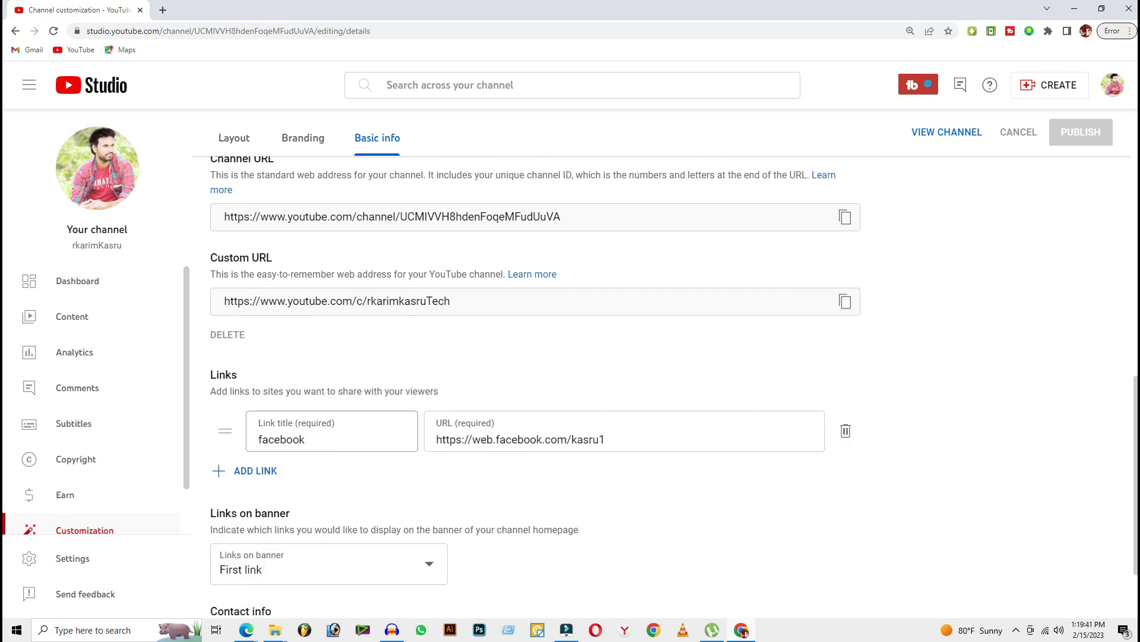
# - Add a blank link entry below the facebook link, and review the banner links, contact info and the rest of the basic info
pyautogui.scroll(-1, 534, 386)
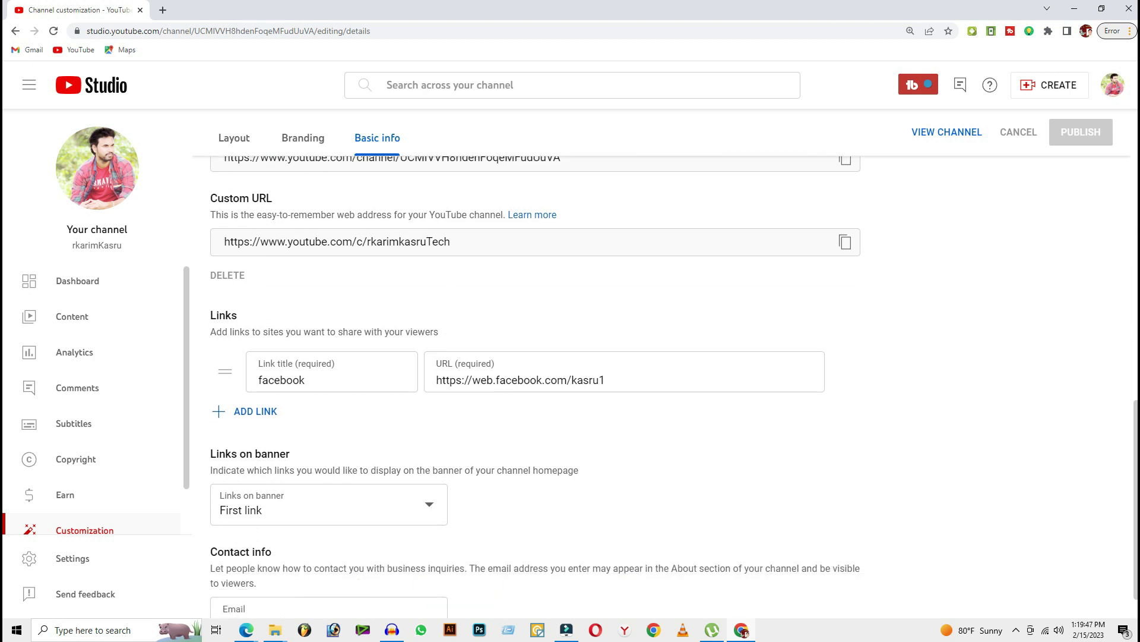
pyautogui.click(255, 411)
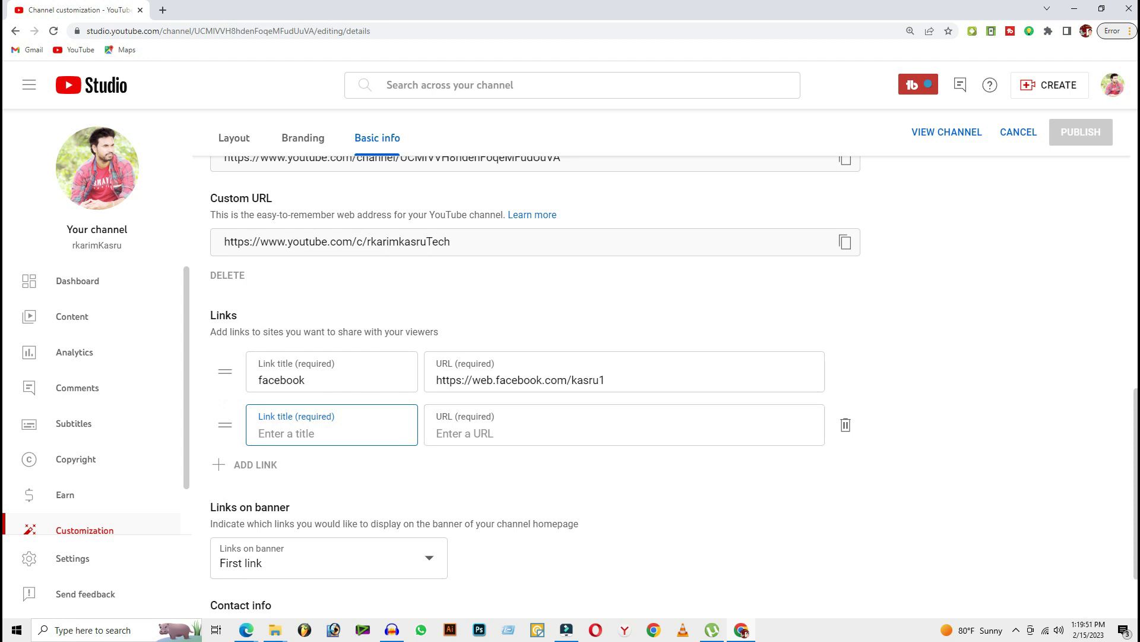
pyautogui.scroll(-2, 535, 386)
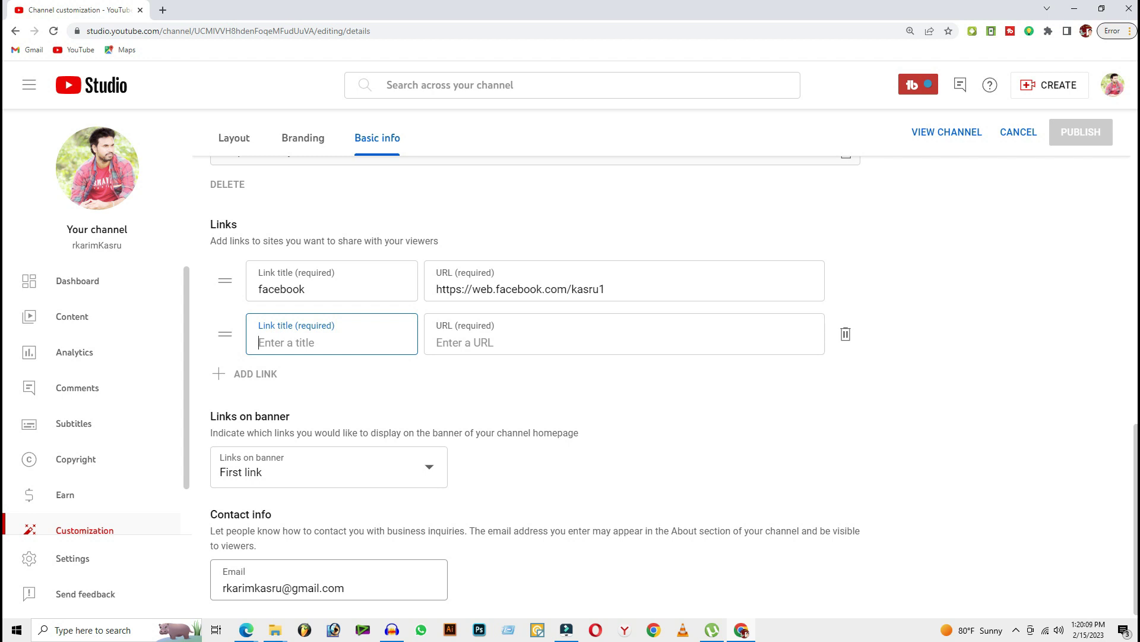
pyautogui.scroll(2, 534, 380)
pyautogui.scroll(2, 535, 380)
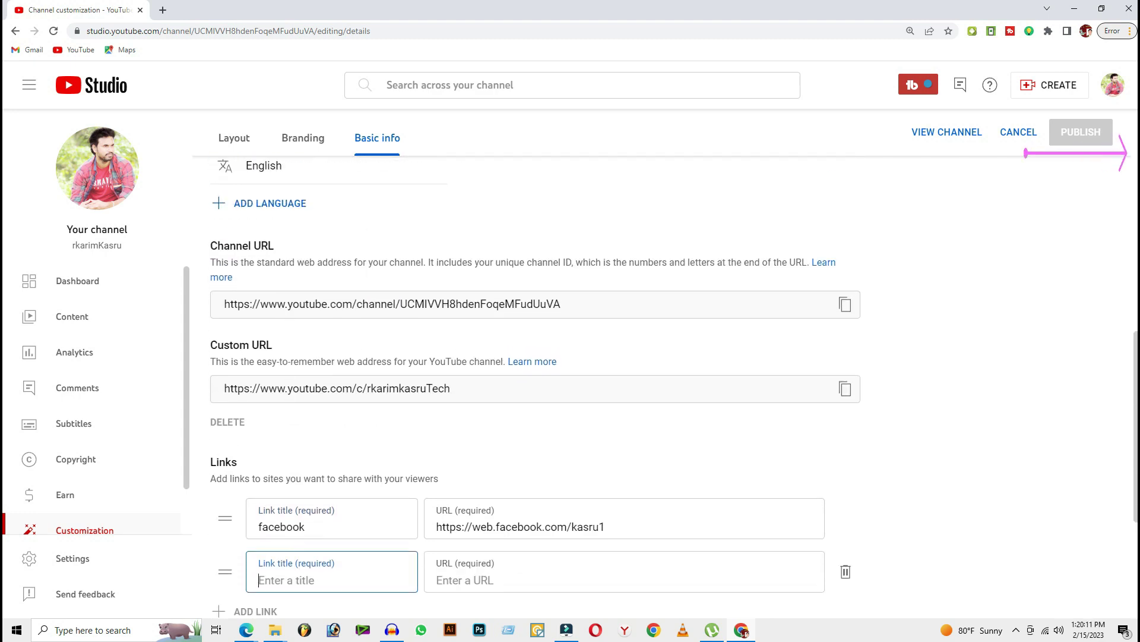
pyautogui.scroll(3, 535, 380)
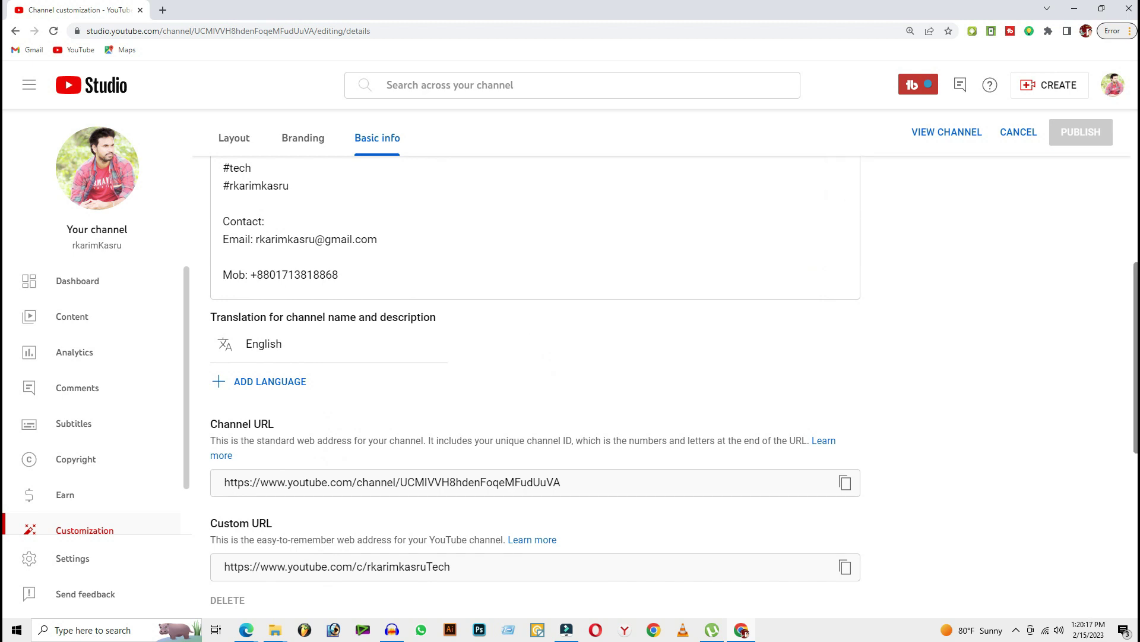
pyautogui.scroll(4, 535, 386)
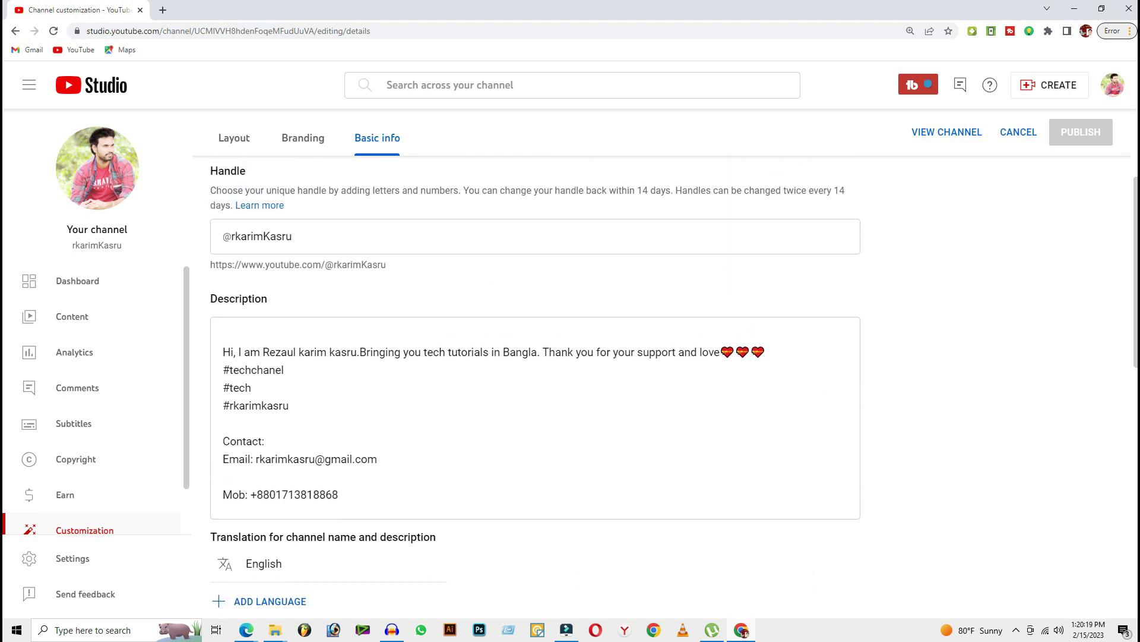